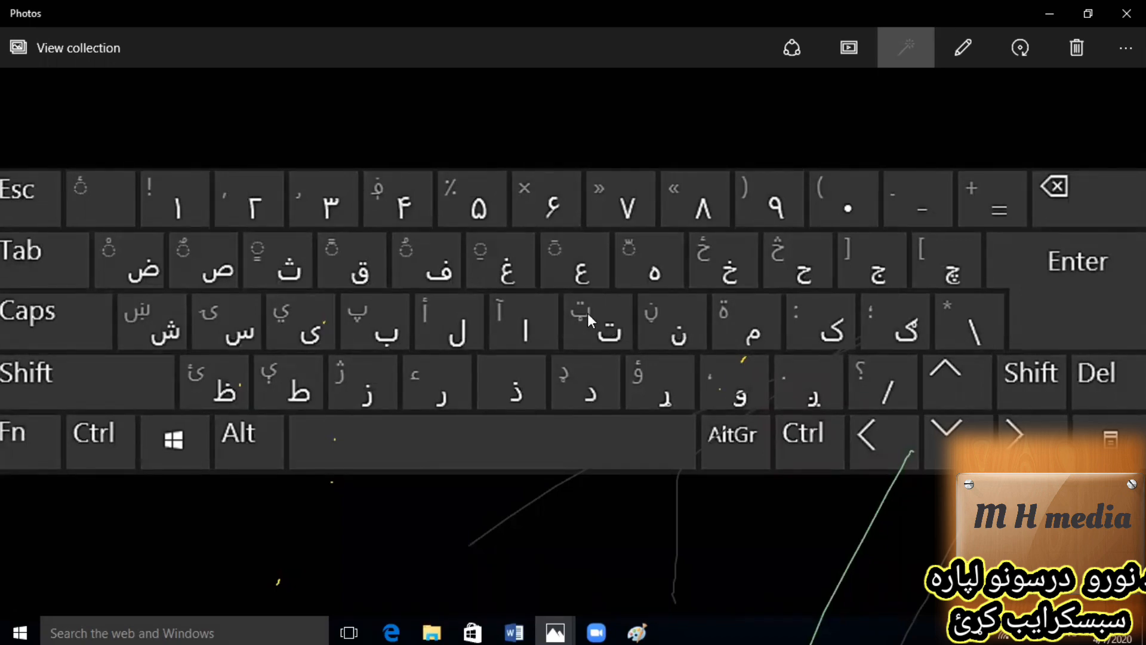
Draw pink outlines around the ت and ن keys and a small circle above the م key on the keyboard picture.
left_click(772, 82)
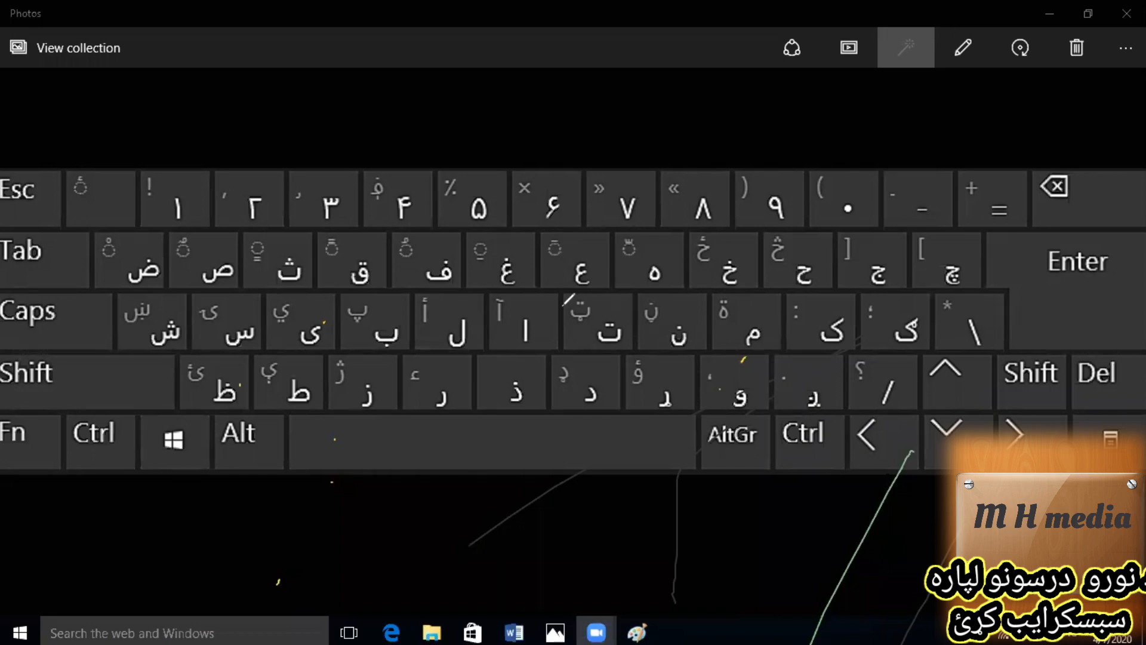
mouse_move(565, 303)
left_mouse_down()
mouse_move(636, 320)
mouse_move(605, 345)
mouse_move(569, 306)
mouse_move(579, 300)
left_mouse_up()
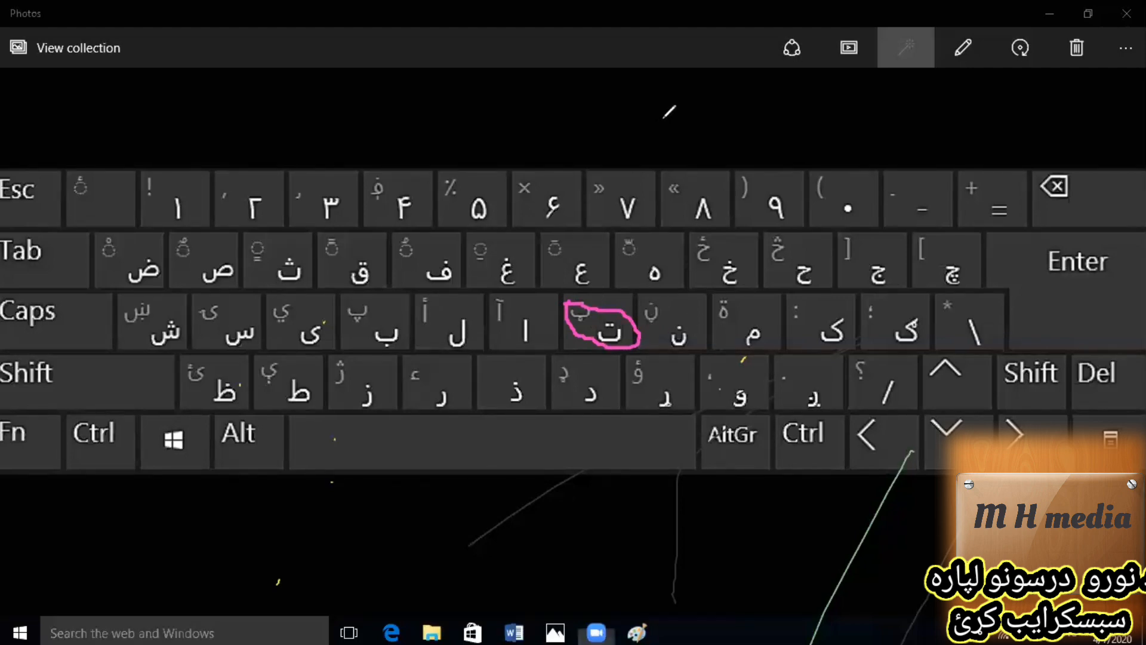
left_click_drag(649, 302, 693, 352)
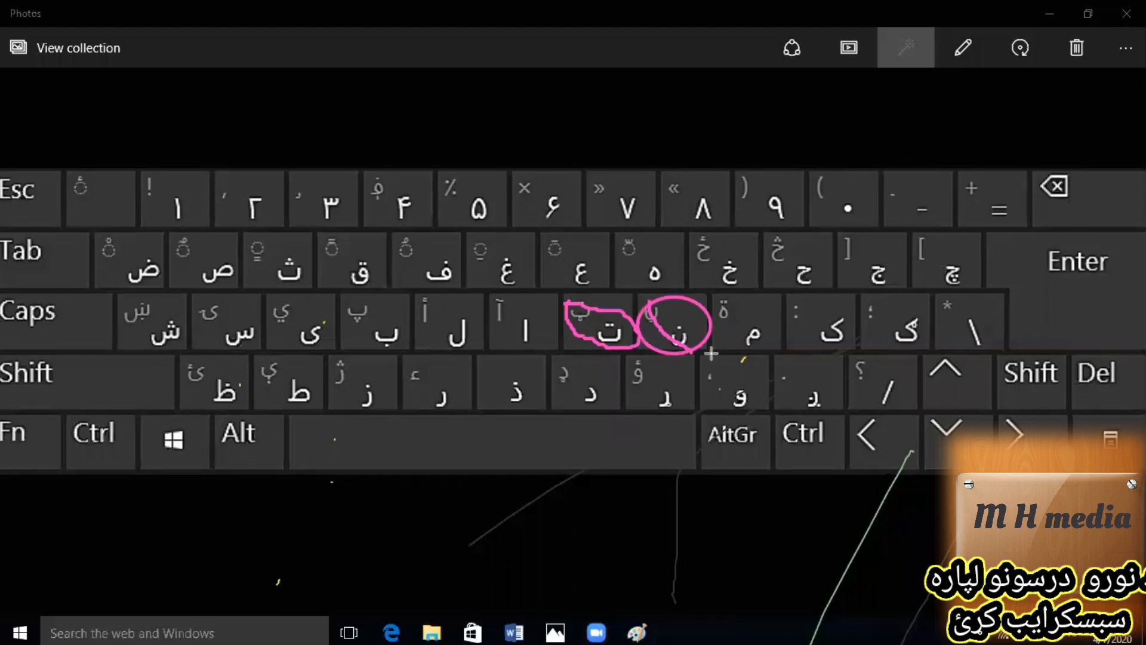
left_click_drag(646, 302, 696, 352)
left_click_drag(723, 297, 730, 297)
Circle the Enter, Backspace, Esc, Tab and Caps keys on the keyboard picture.
mouse_move(1033, 242)
left_mouse_down()
mouse_move(1105, 246)
mouse_move(1119, 322)
left_mouse_up()
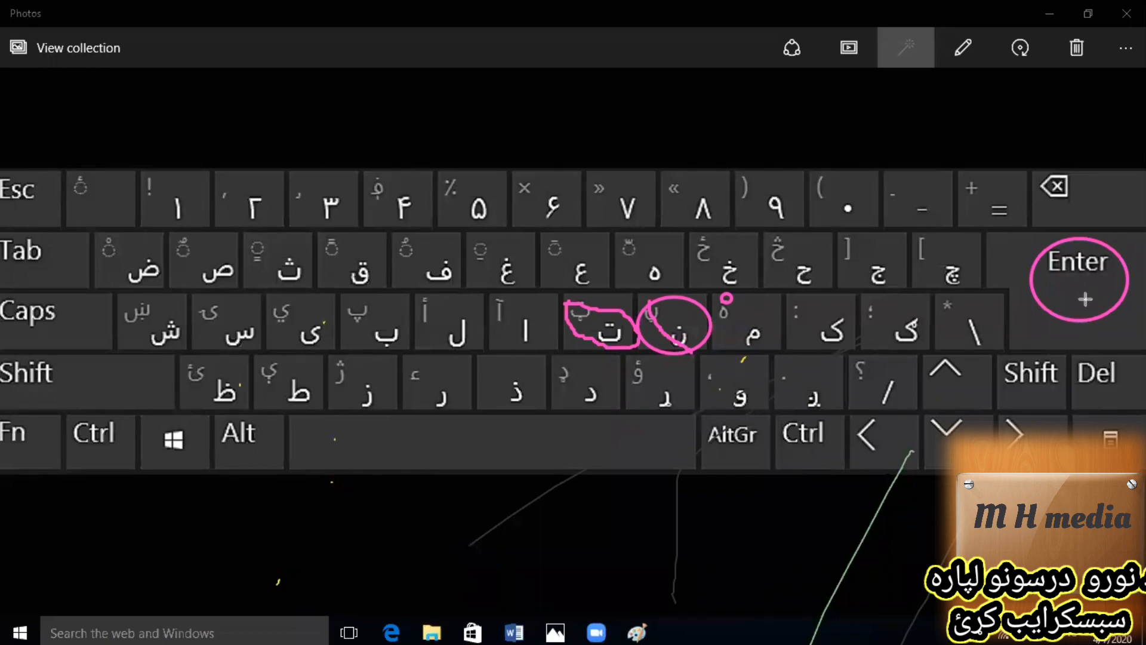
mouse_move(1104, 206)
left_mouse_down()
mouse_move(1029, 205)
mouse_move(1026, 171)
left_mouse_up()
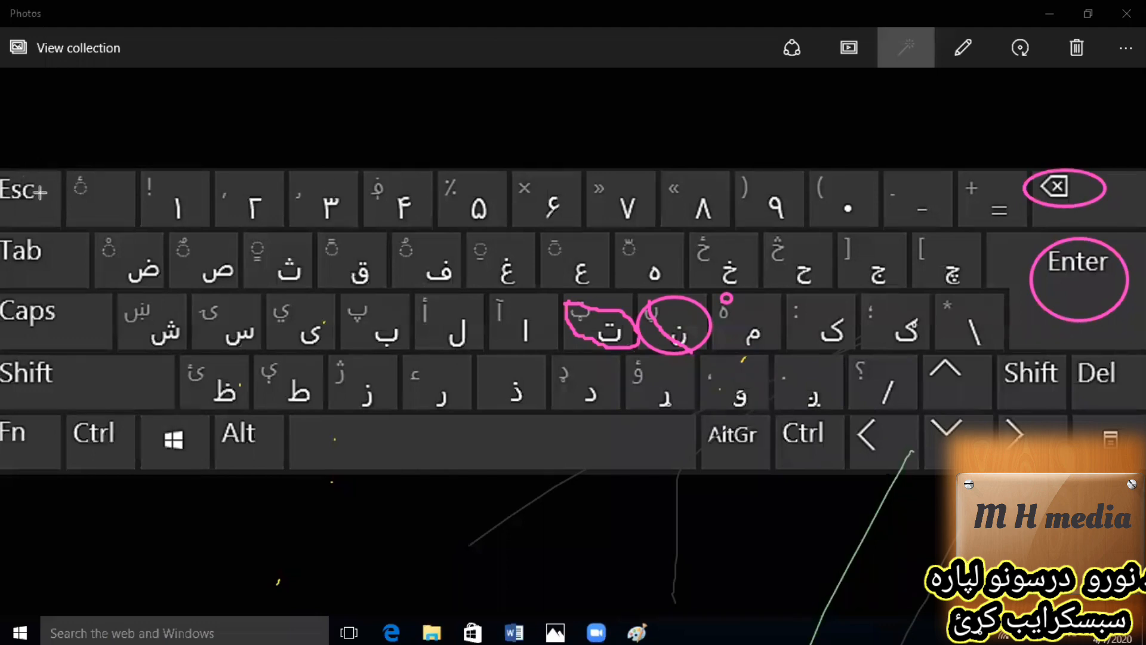
mouse_move(13, 175)
left_mouse_down()
mouse_move(24, 203)
mouse_move(13, 175)
left_mouse_up()
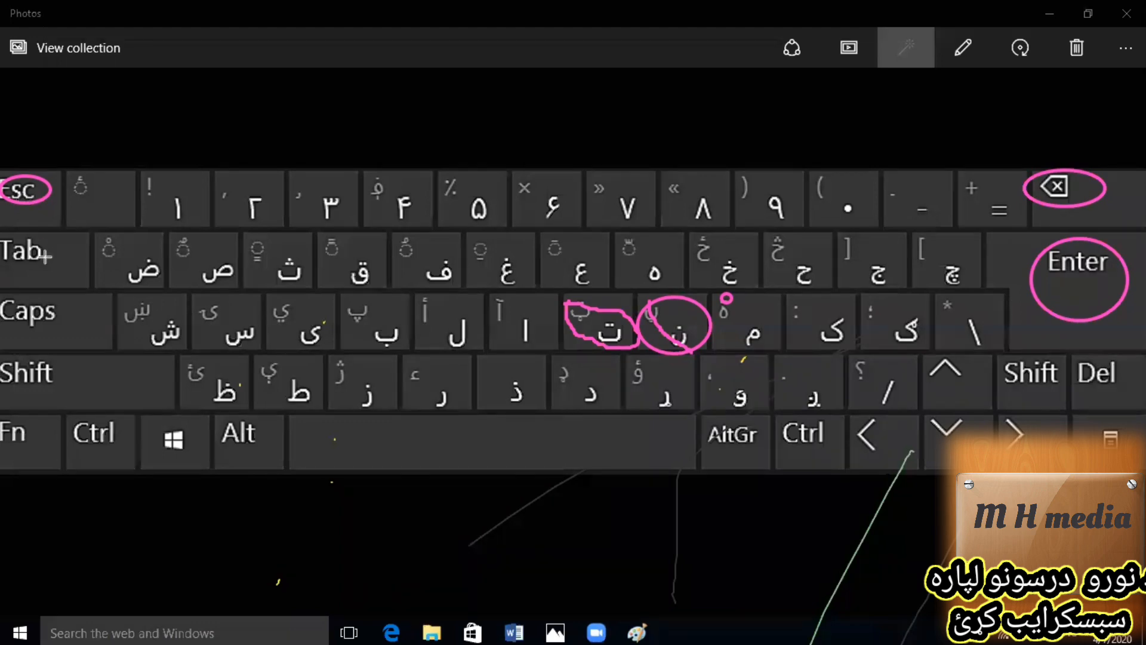
mouse_move(57, 266)
left_mouse_down()
mouse_move(7, 269)
mouse_move(13, 227)
left_mouse_up()
mouse_move(65, 334)
left_mouse_down()
mouse_move(26, 338)
mouse_move(63, 325)
left_mouse_up()
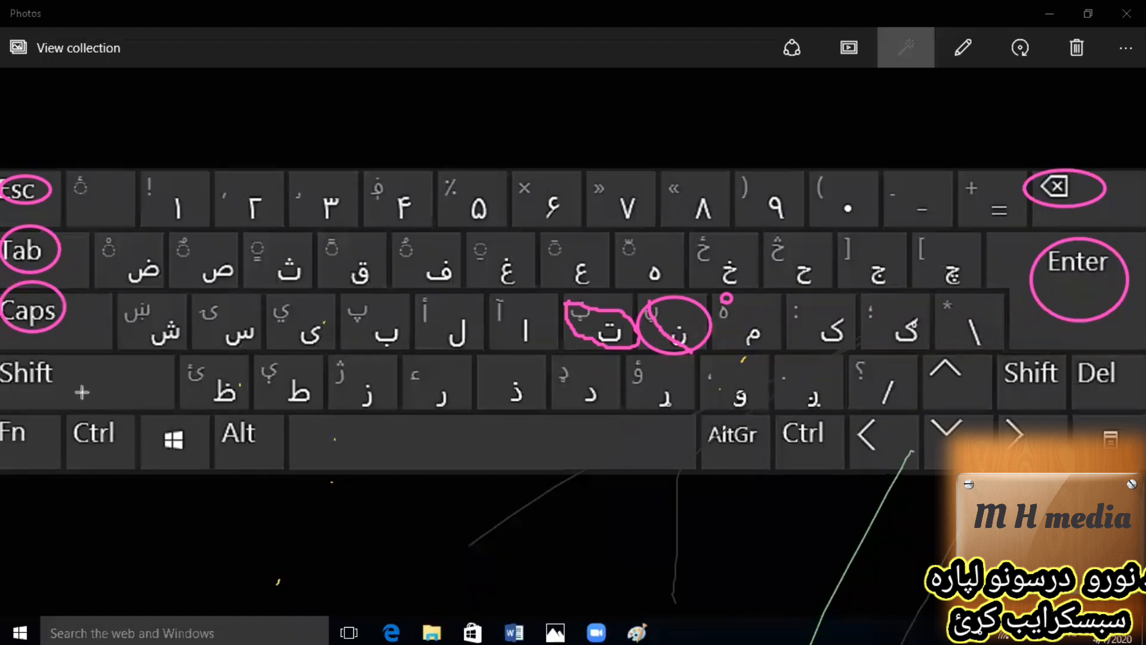
Mark both Shift keys, the left Ctrl key and the Windows key with circles on the keyboard picture.
mouse_move(83, 387)
left_mouse_down()
mouse_move(20, 378)
mouse_move(70, 399)
left_mouse_up()
left_click_drag(128, 363, 93, 385)
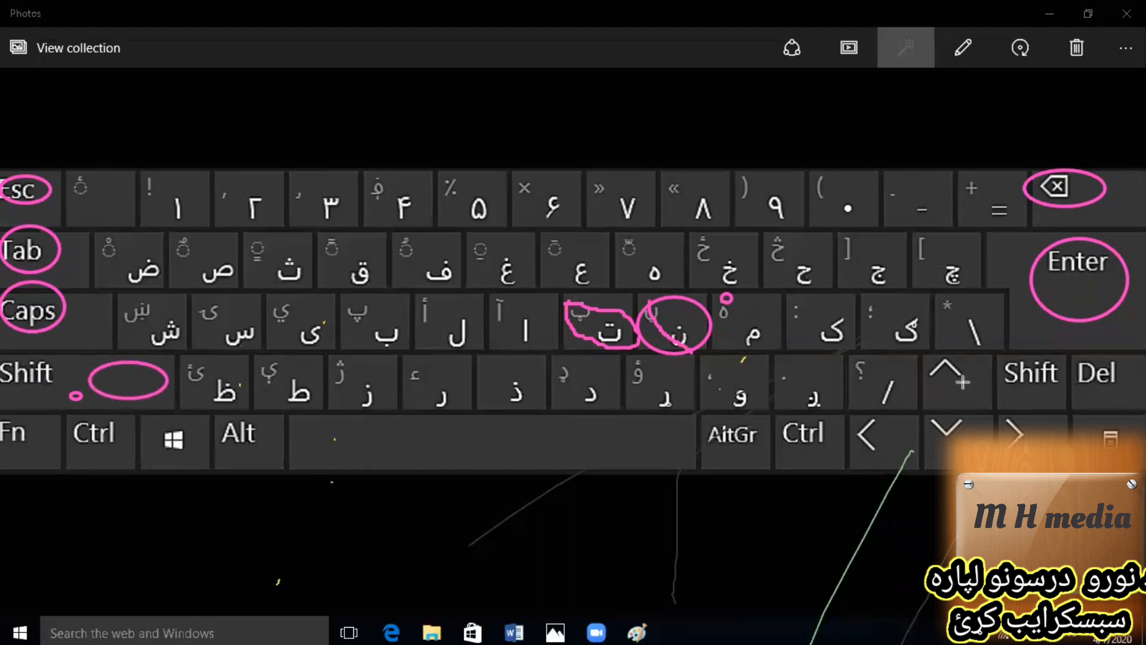
left_click_drag(1024, 393, 1056, 412)
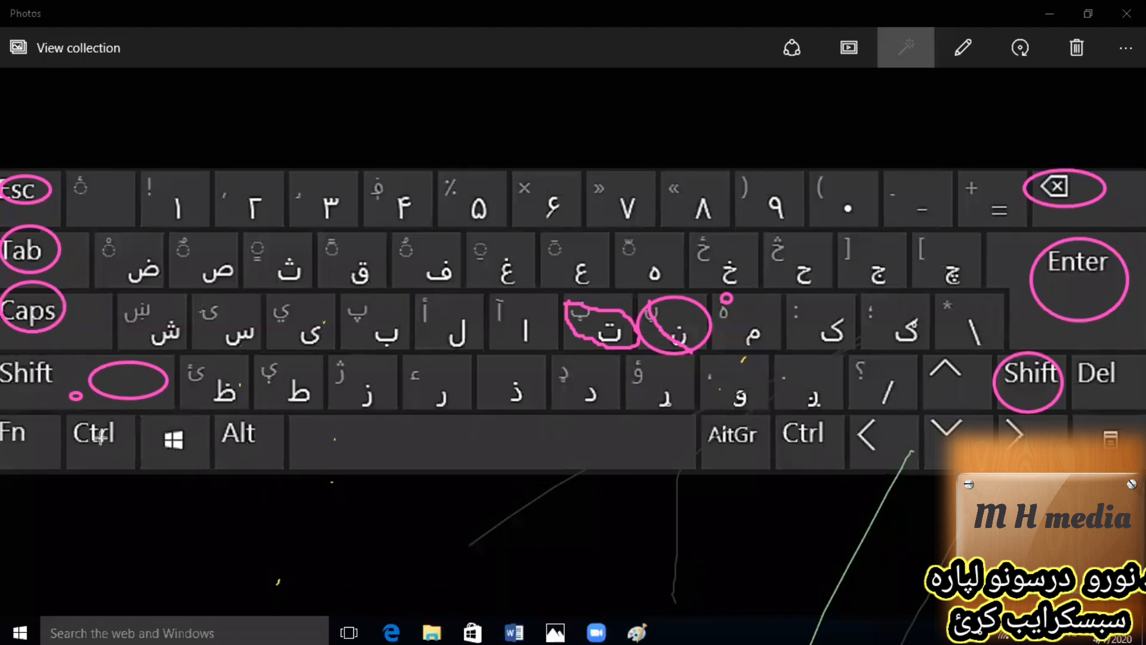
mouse_move(66, 365)
left_mouse_down()
mouse_move(27, 415)
mouse_move(99, 379)
left_mouse_up()
left_click_drag(104, 452, 116, 437)
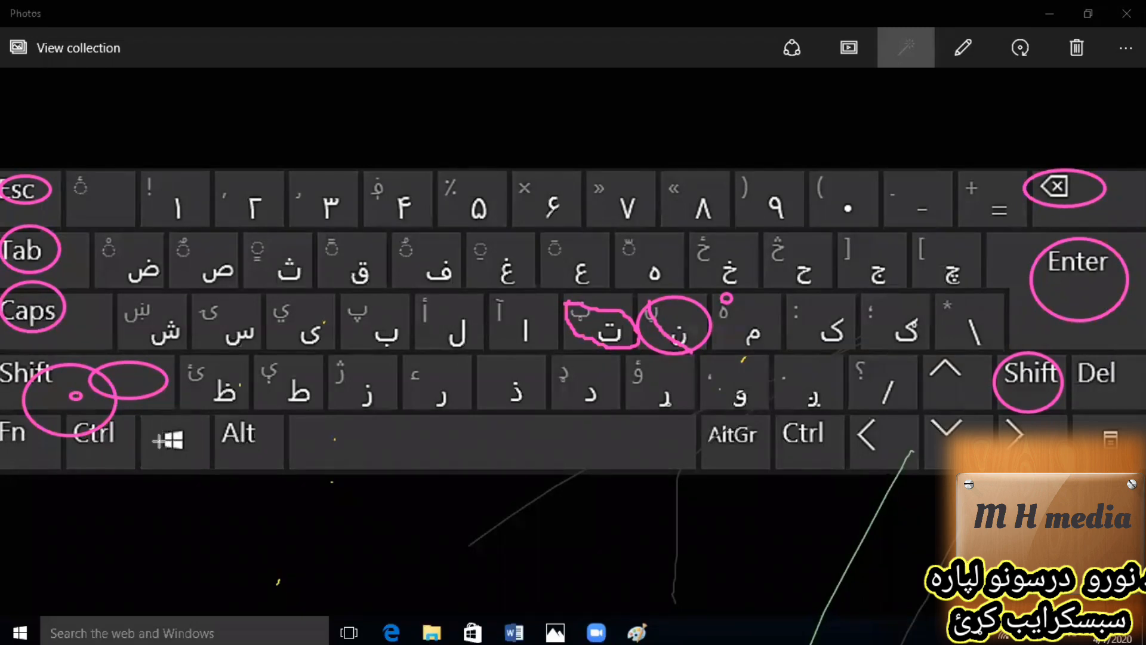
left_click_drag(182, 425, 189, 465)
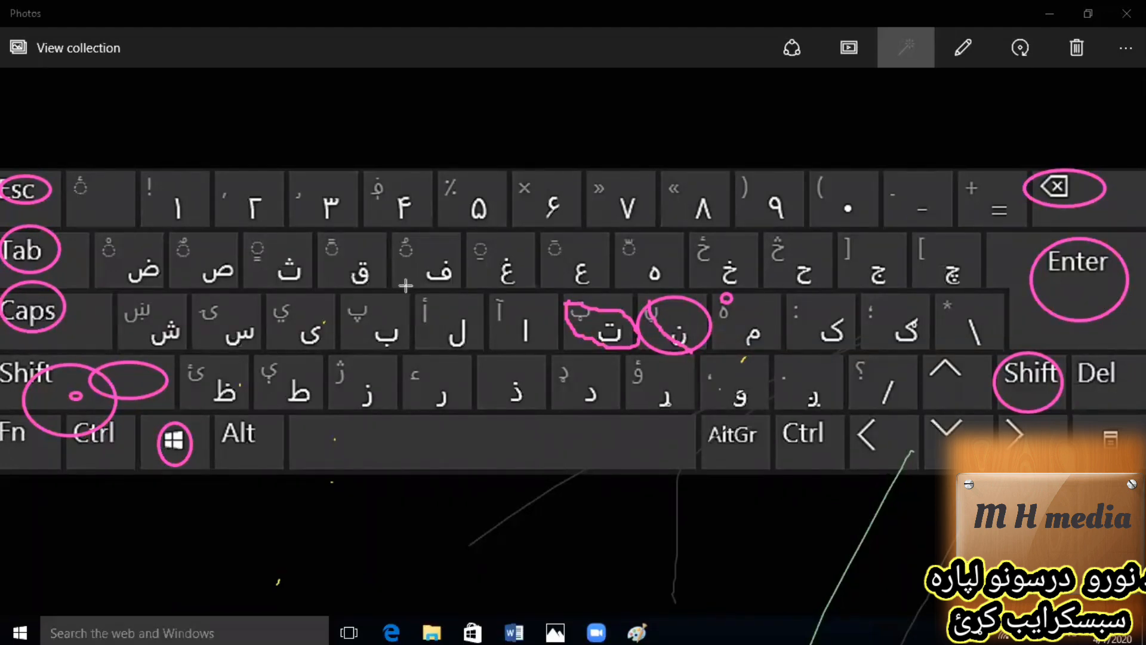
Clear all drawings from the keyboard picture and circle the ت, د and ع keys.
left_click(726, 122)
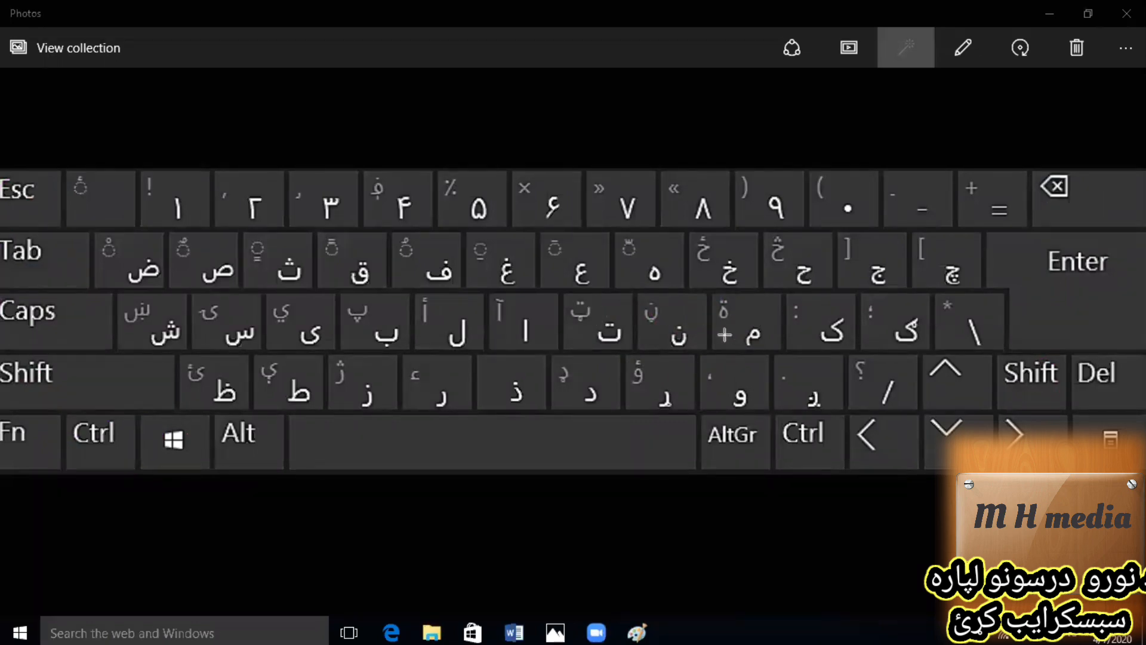
left_click_drag(569, 300, 572, 303)
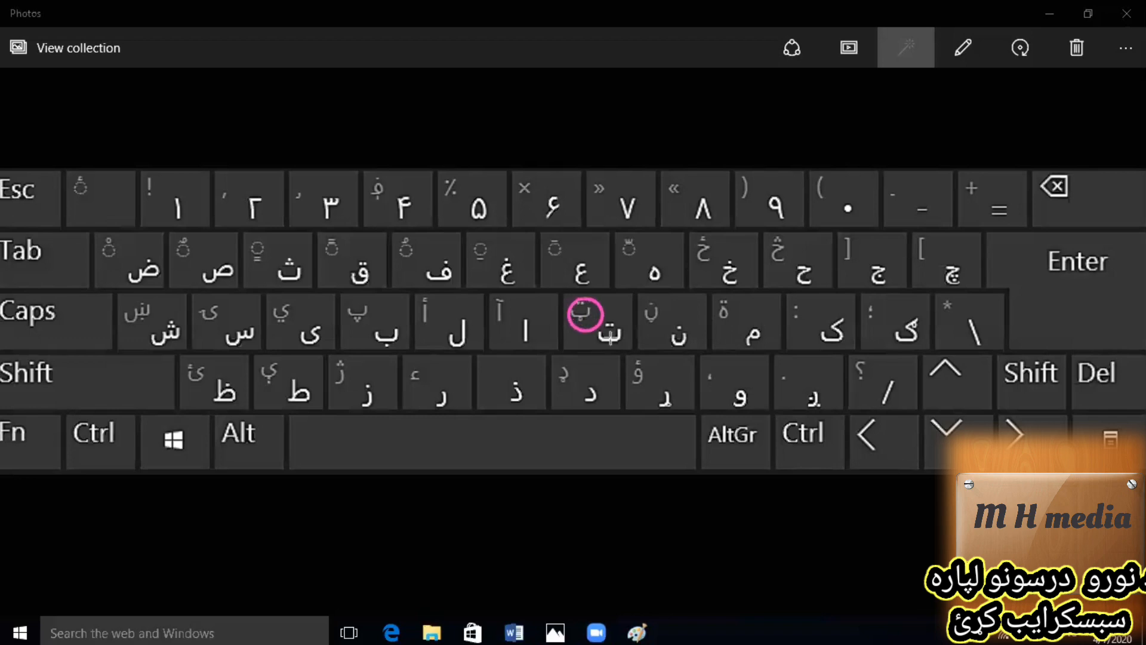
mouse_move(610, 338)
left_mouse_down()
mouse_move(621, 347)
mouse_move(583, 406)
mouse_move(604, 416)
left_mouse_up()
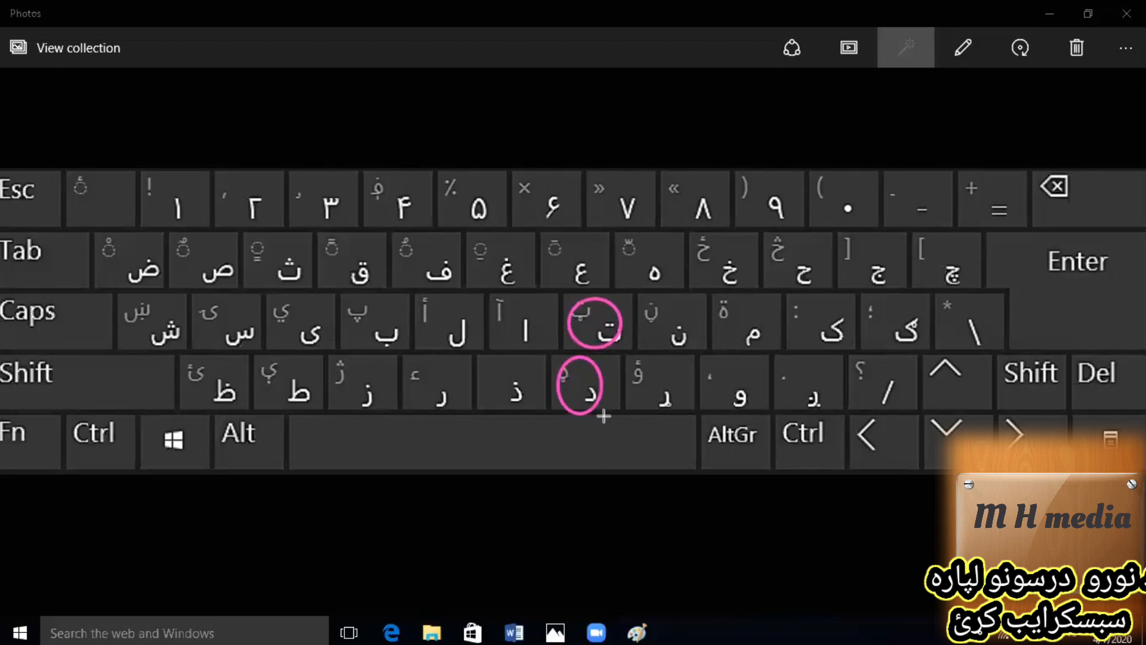
mouse_move(553, 234)
left_mouse_down()
mouse_move(561, 266)
mouse_move(599, 280)
mouse_move(580, 283)
left_mouse_up()
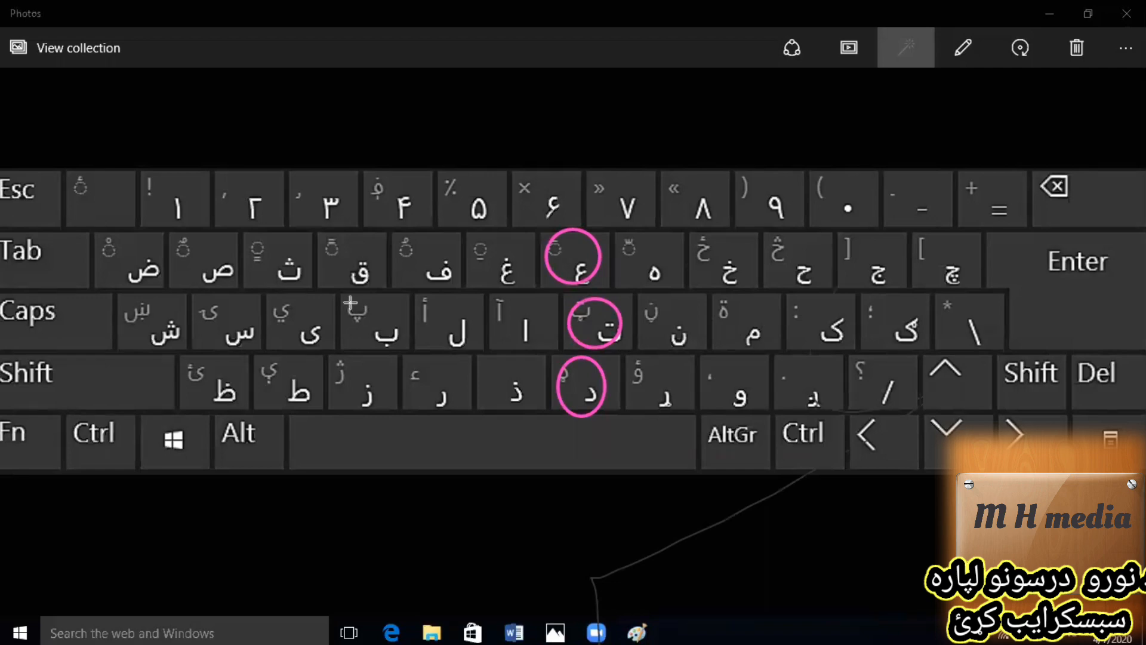
Circle the ب, ق and ز keys, replacing the circle on ز with one around the ر key.
left_click_drag(351, 305, 404, 351)
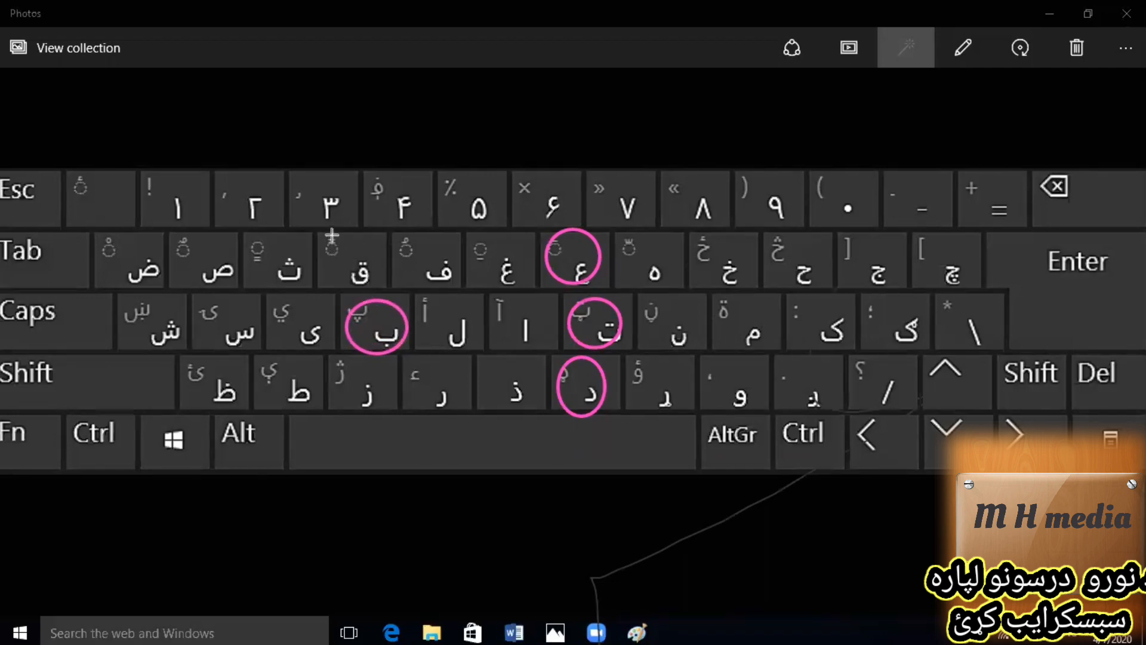
mouse_move(332, 235)
left_mouse_down()
mouse_move(358, 287)
mouse_move(384, 292)
left_mouse_up()
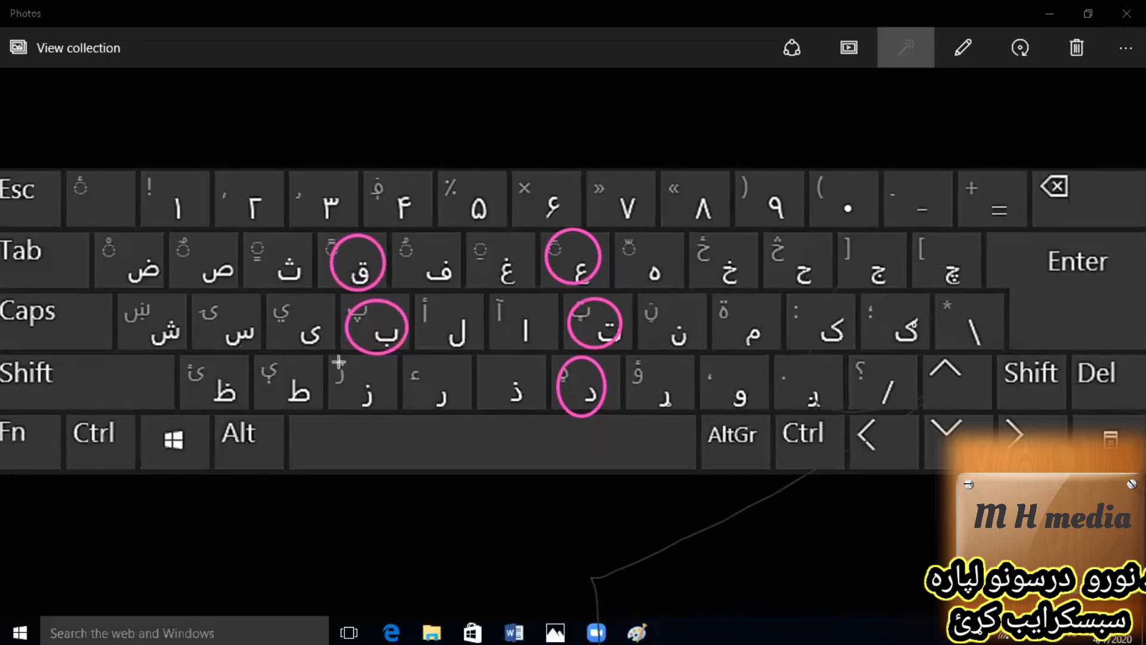
left_click_drag(339, 362, 389, 414)
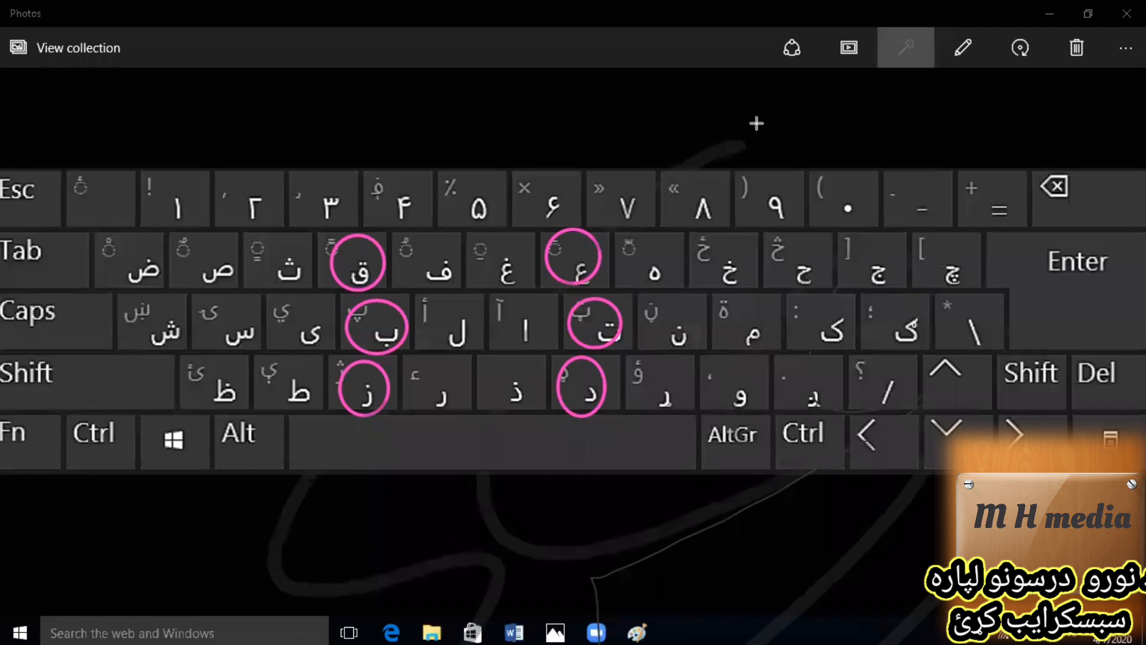
left_click(756, 123)
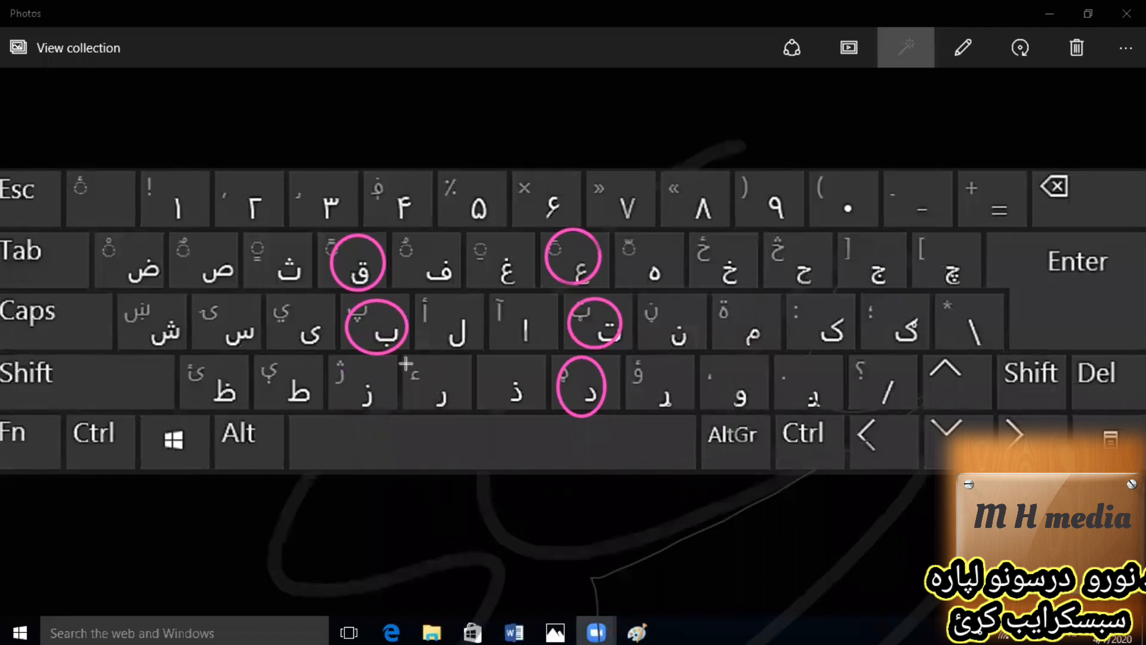
left_click_drag(405, 363, 455, 416)
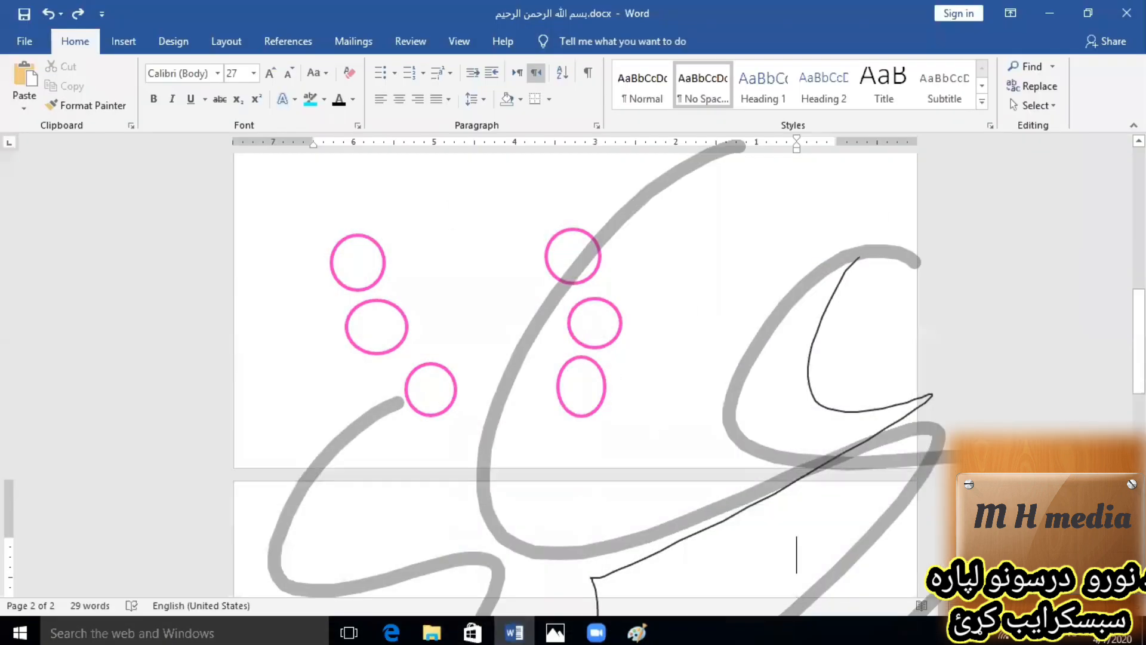
Clear all the drawn annotations lying over the Word document.
left_click(556, 632)
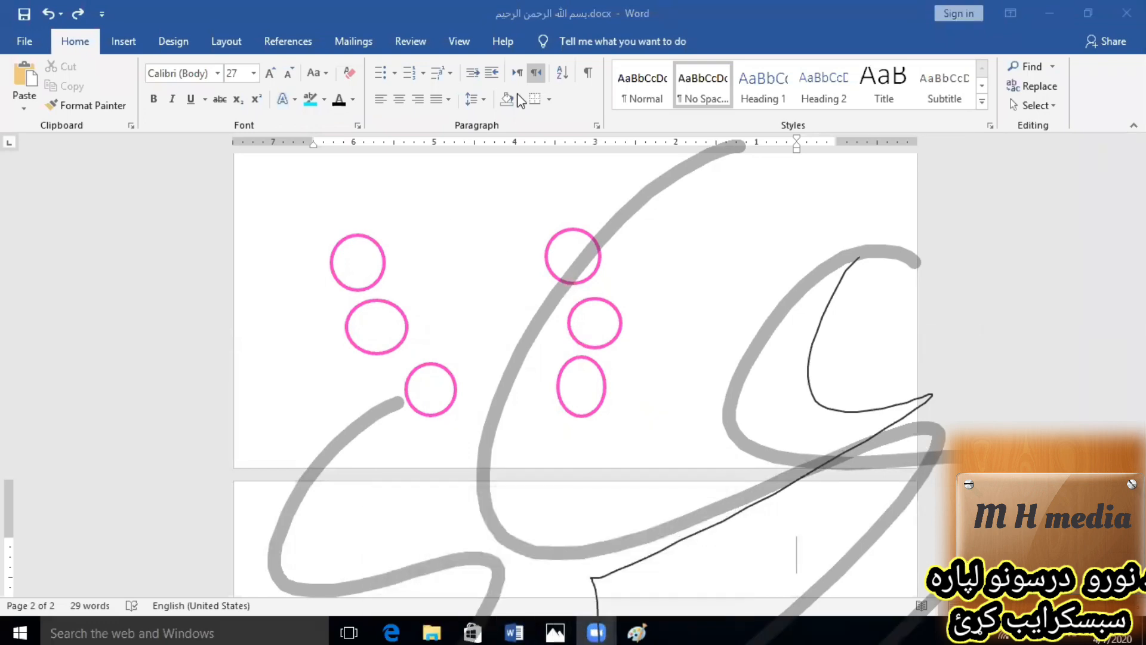
left_click(518, 94)
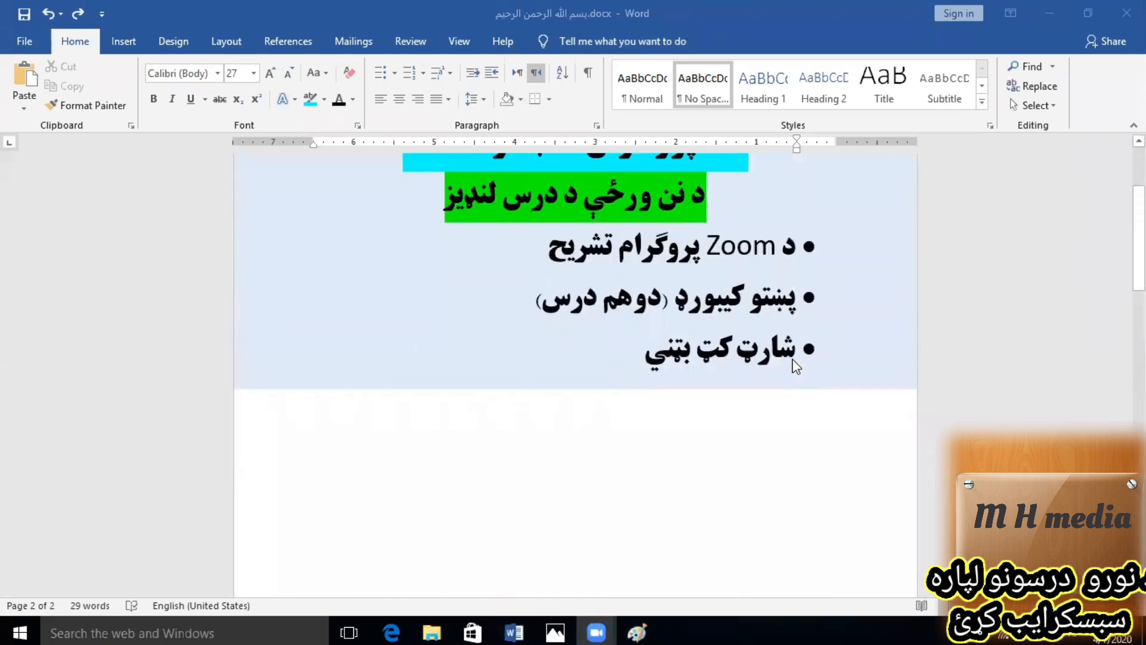
scroll(794, 362, "up", 1)
scroll(773, 428, "down", 4)
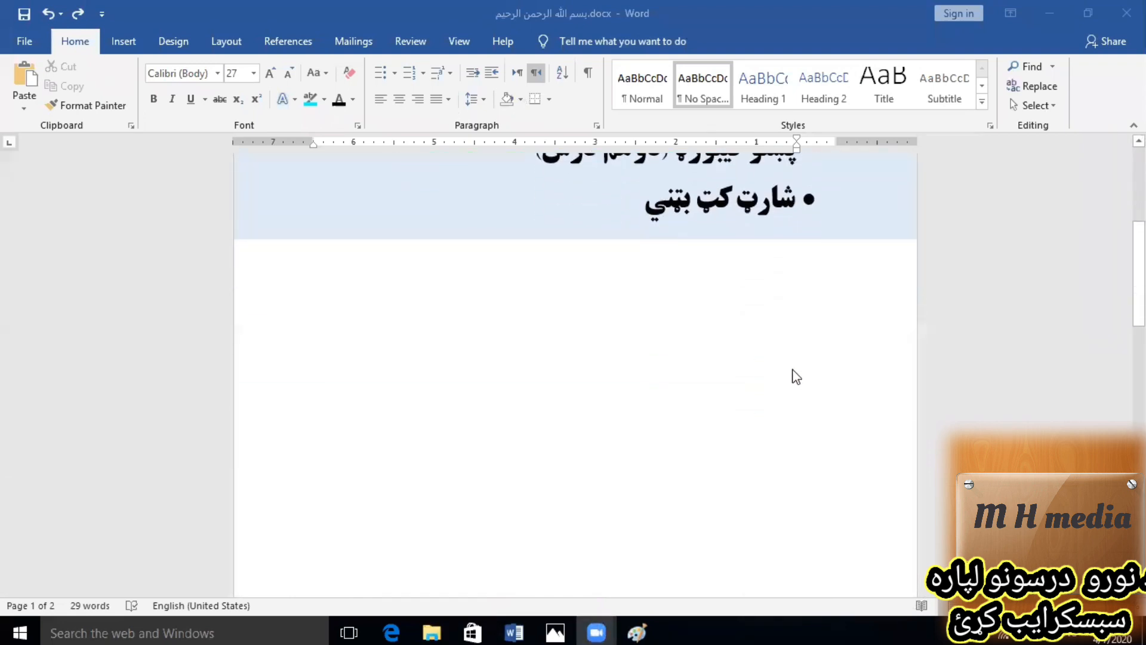
Place the cursor on a blank right-to-left line of page 2 and switch the input language to Pashto.
left_click(794, 321)
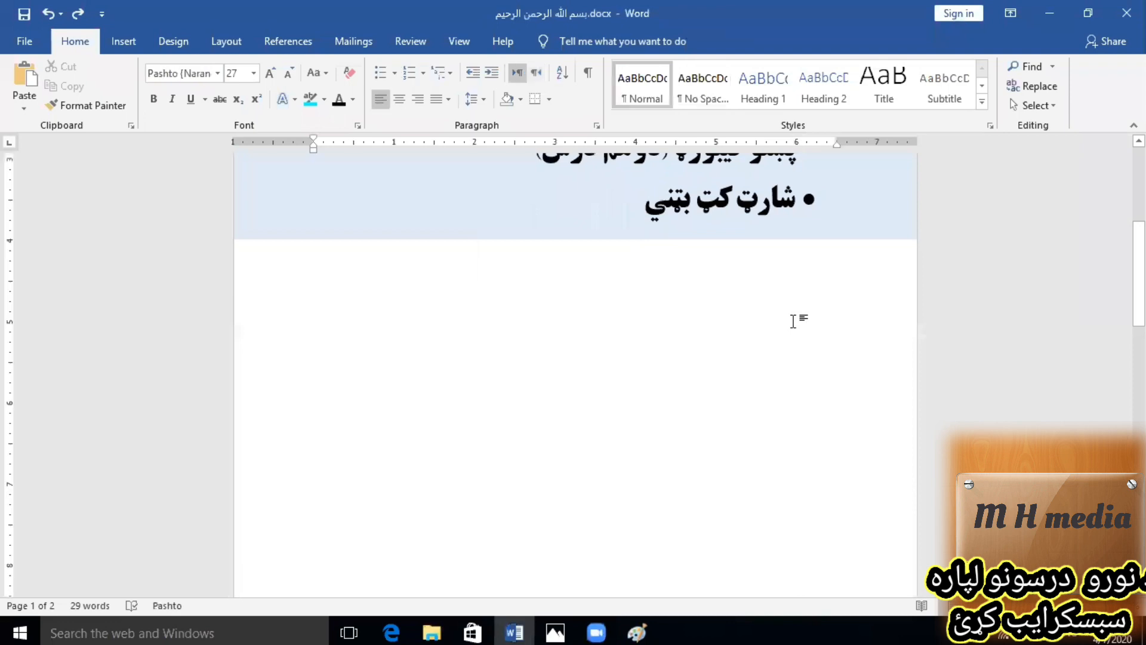
key("Down")
key("ctrl+shift")
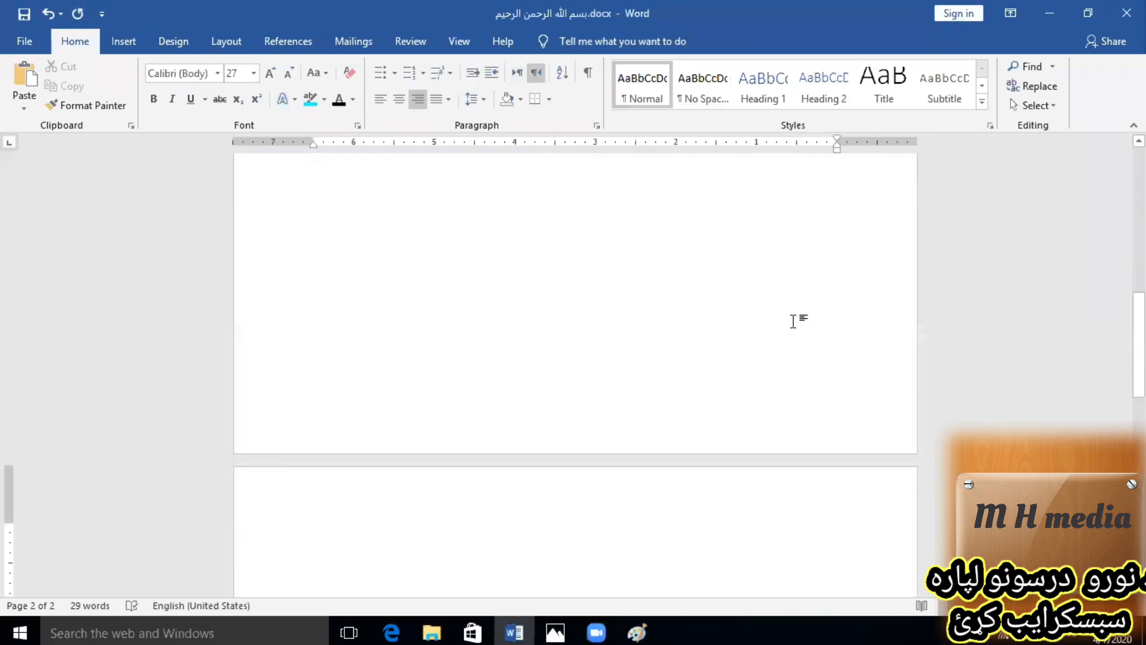
scroll(788, 364, "down", 4)
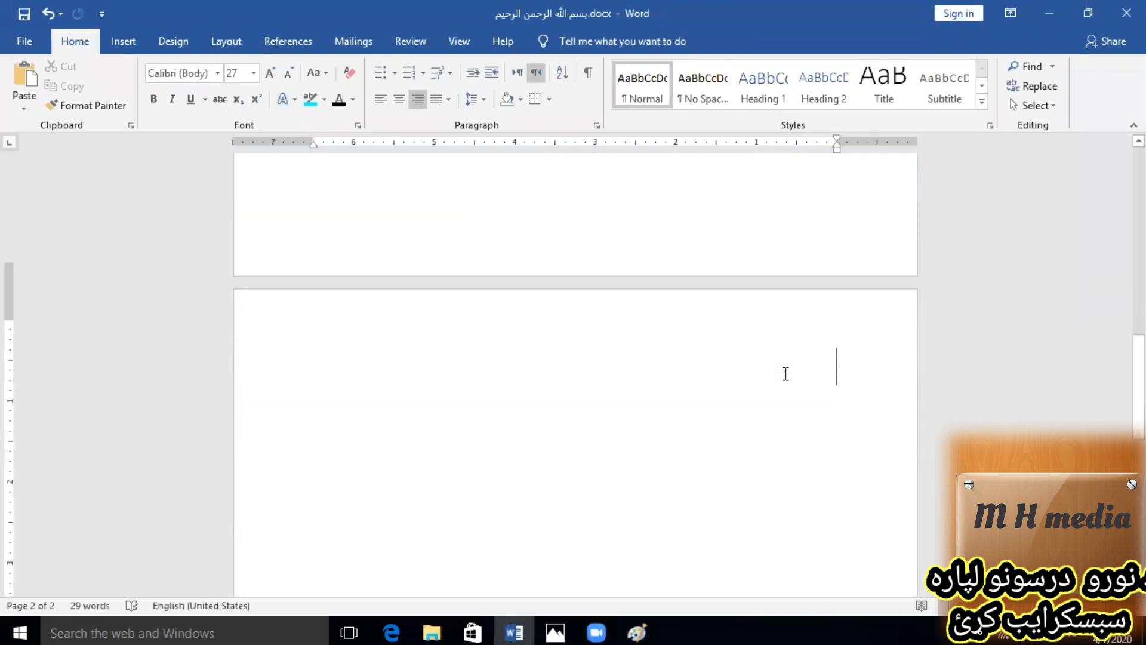
scroll(786, 374, "down", 1)
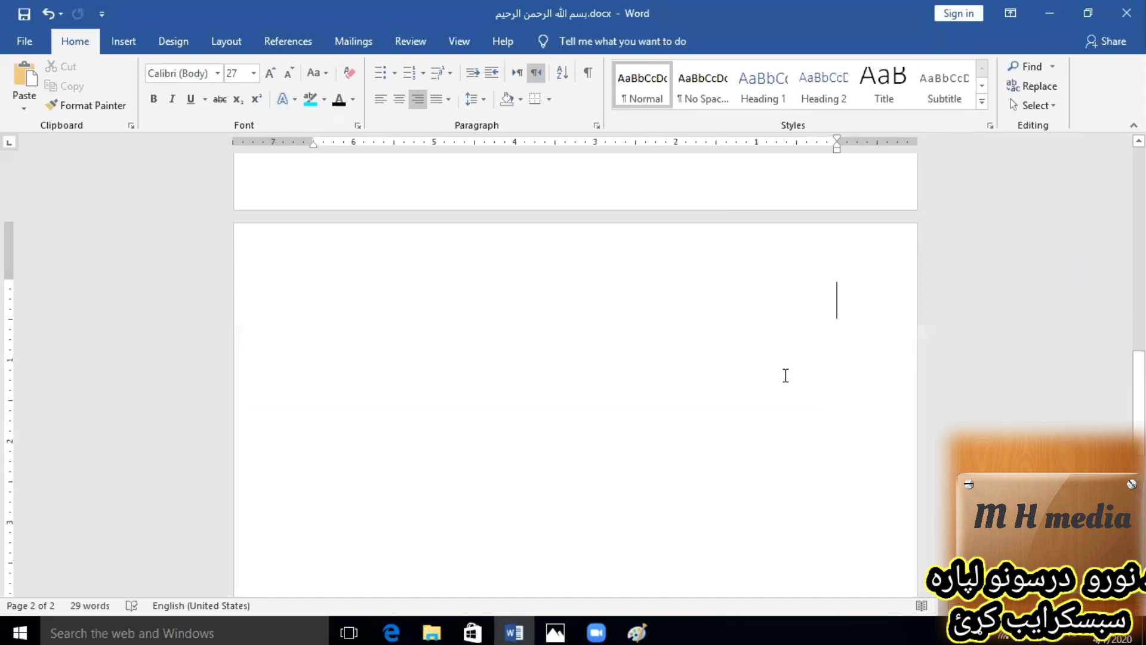
key("alt+shift")
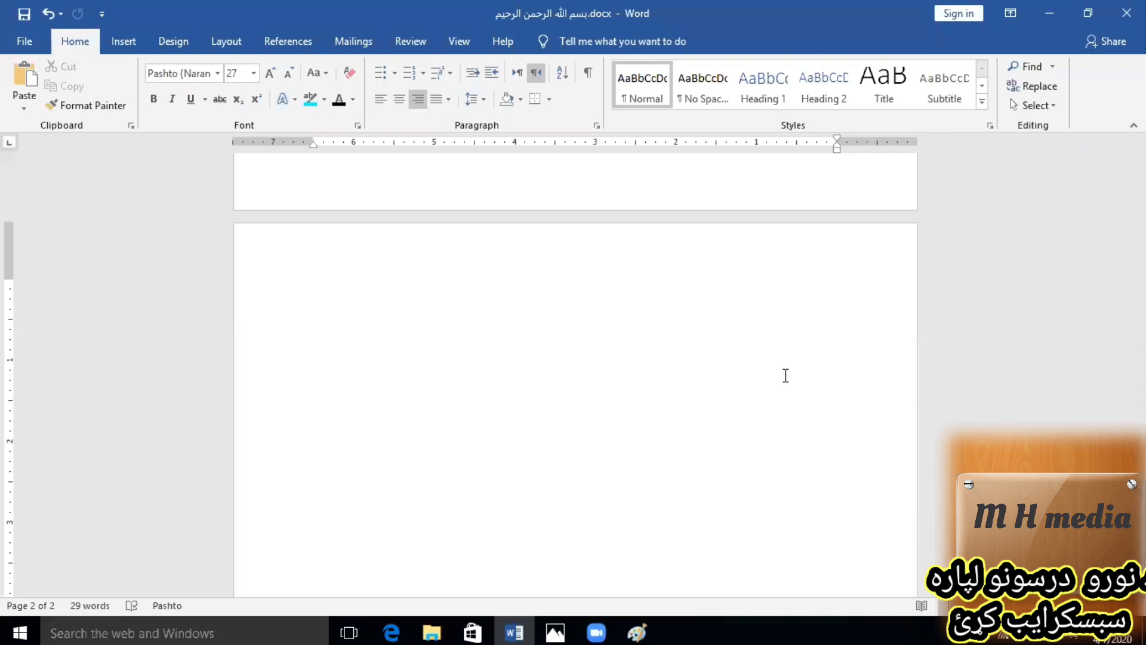
Write the letters "ت ن م ک" on the first line and "ش س ی ب" on the second.
type("ت ن م ک")
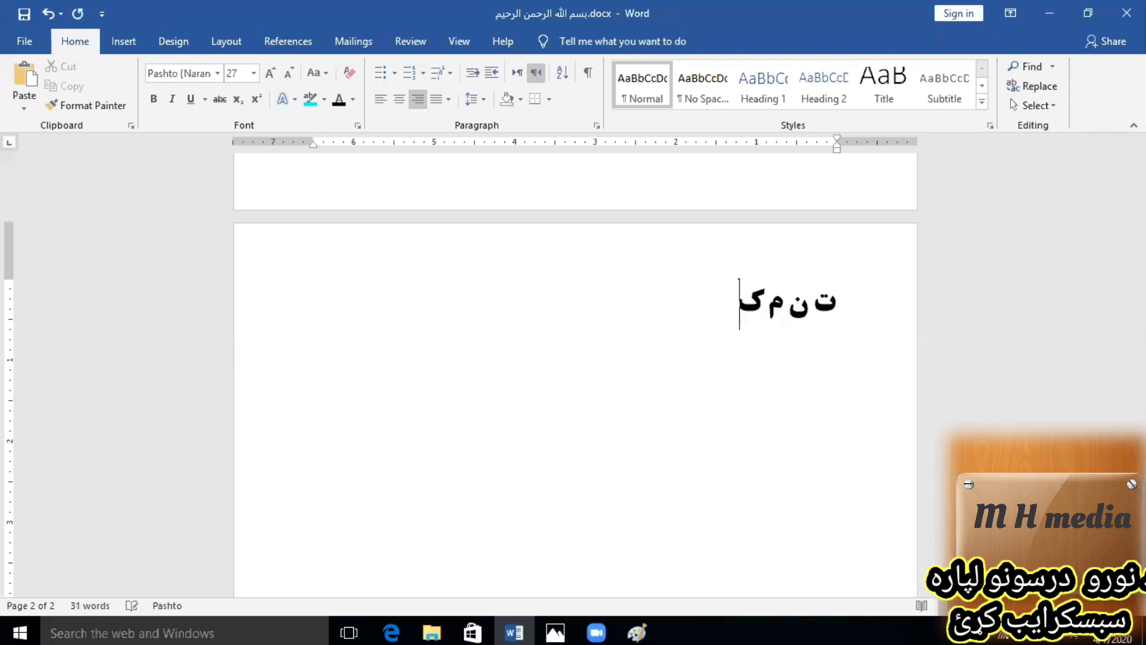
key("Return")
type("ش س")
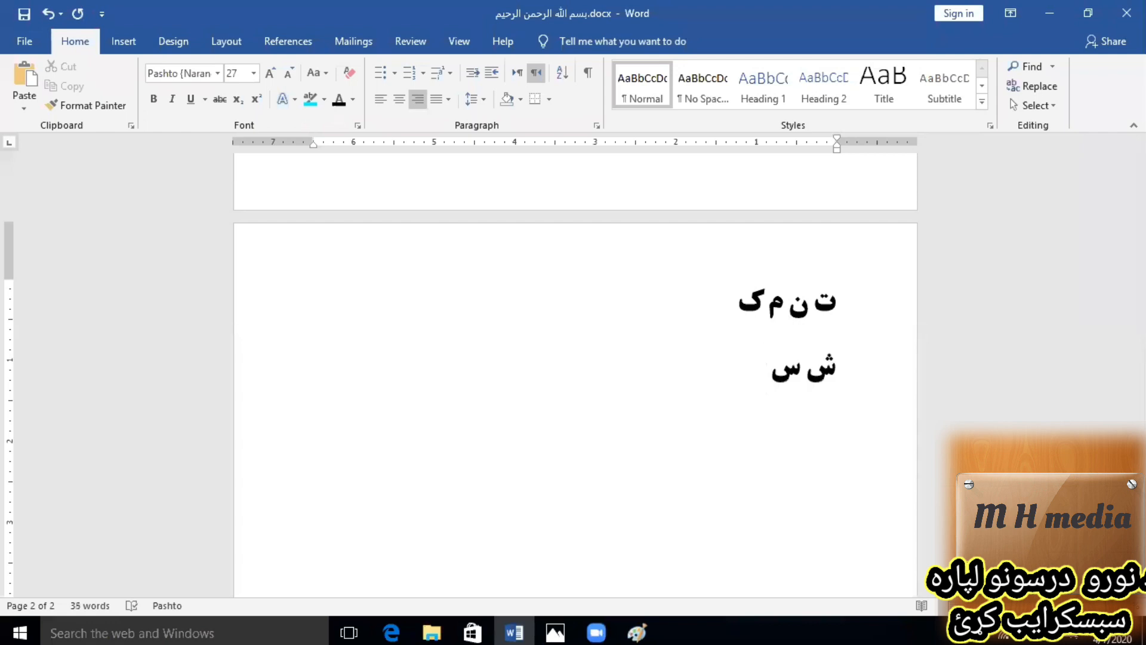
type(" ی ب")
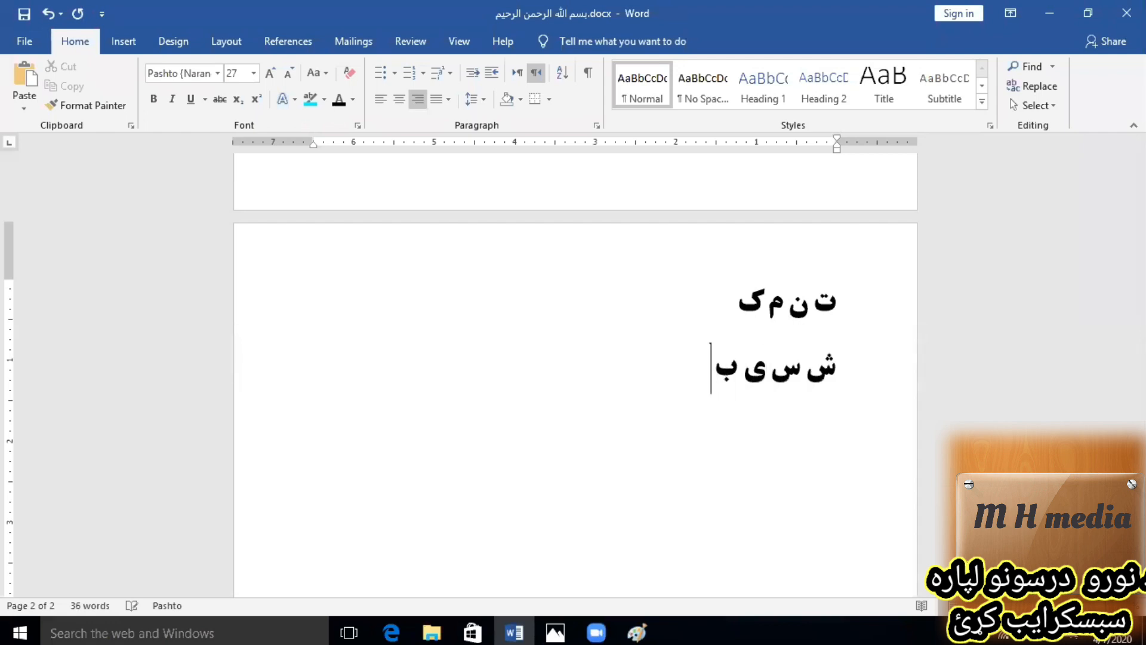
Add the letters "ا ل" on a third line and "د ړ و ږ" on a fourth line below the existing rows.
left_click(548, 30)
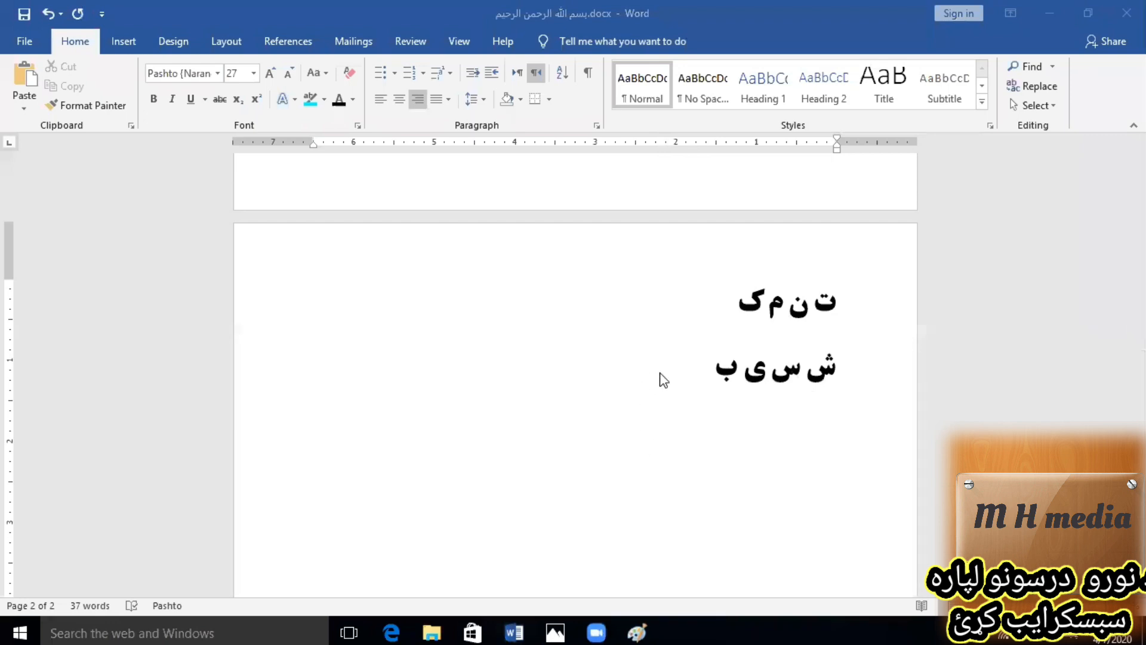
left_click(717, 373)
key("Return")
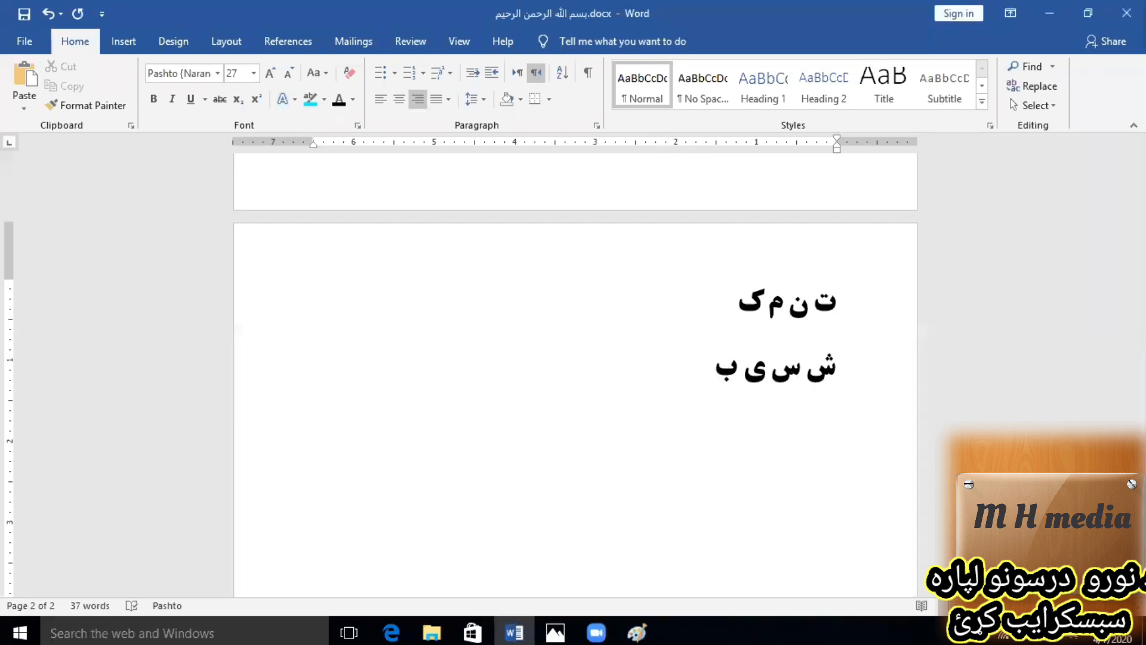
type("ا ل")
key("Return")
type("د ړ و")
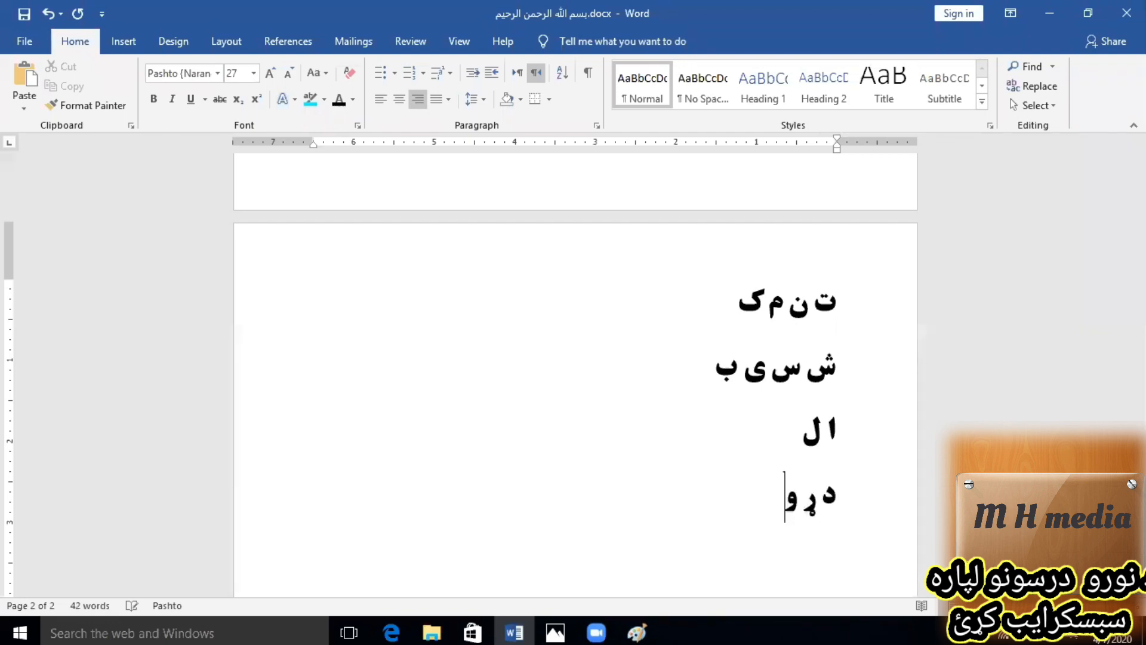
type(" ږ")
Write the characters "ظ ط ز ر ذ /" on a fifth line below the existing letter rows.
key("Return")
type("ظ")
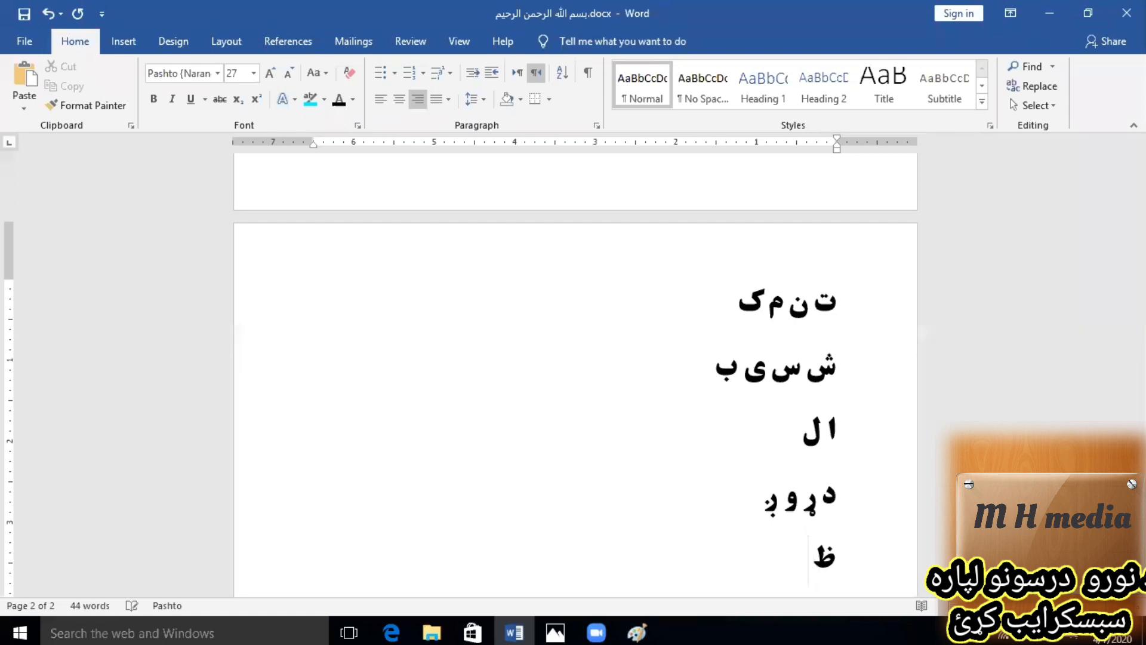
type(" ط ز ر")
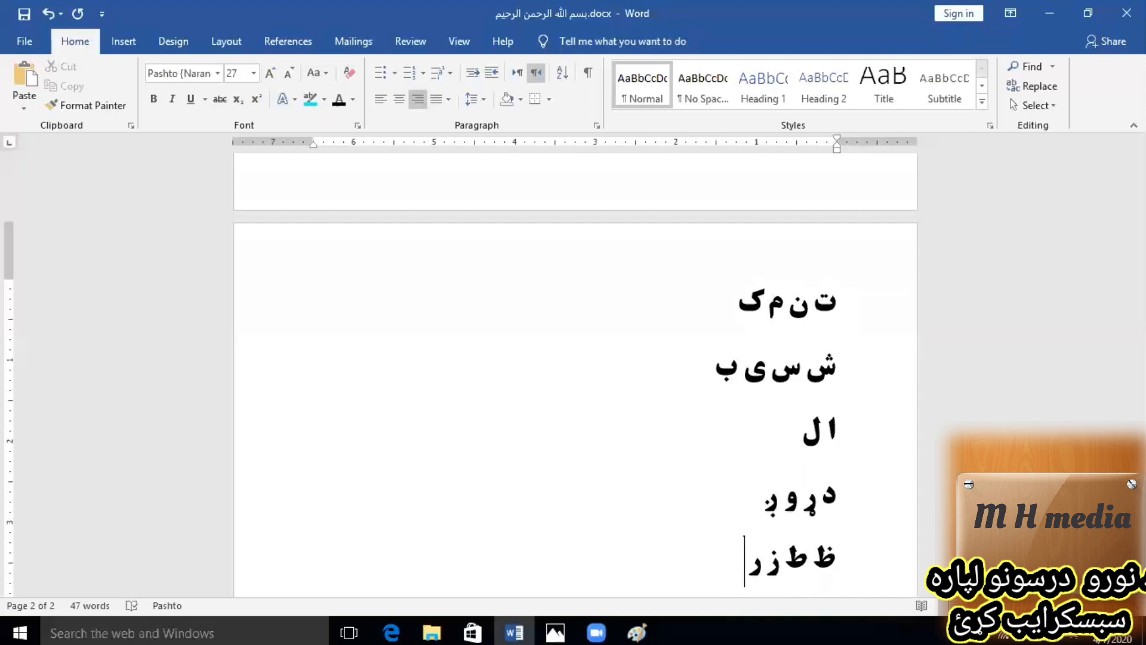
type("ذ /")
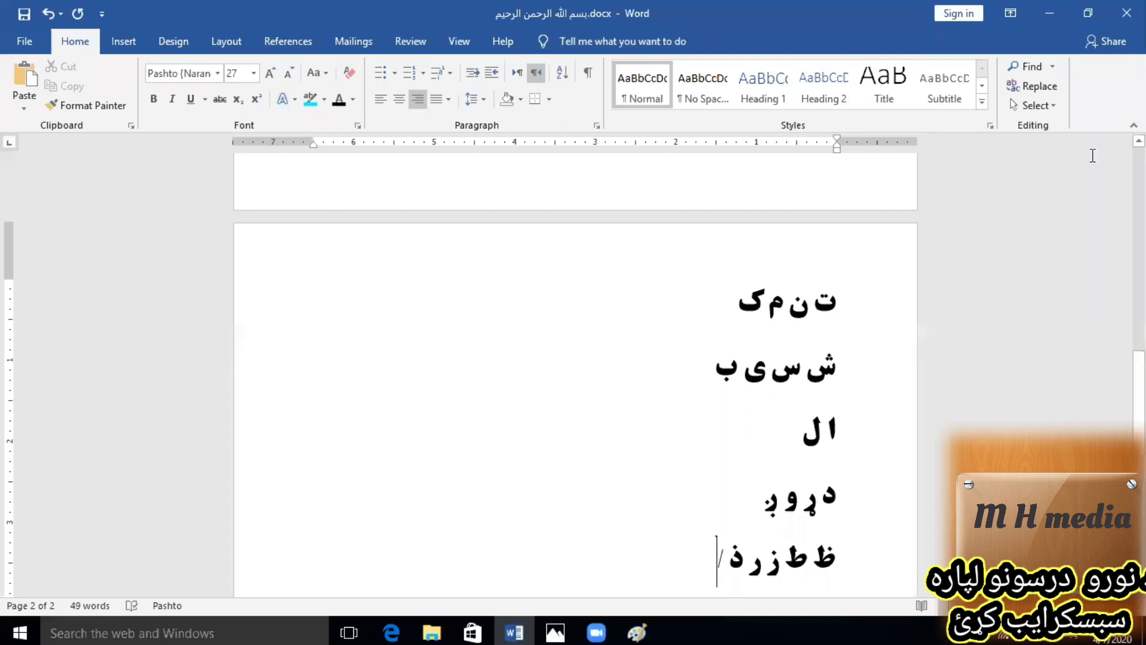
Minimise the open windows to reach the desktop and launch the AquaKeyTest keyboard tester.
left_click(1042, 15)
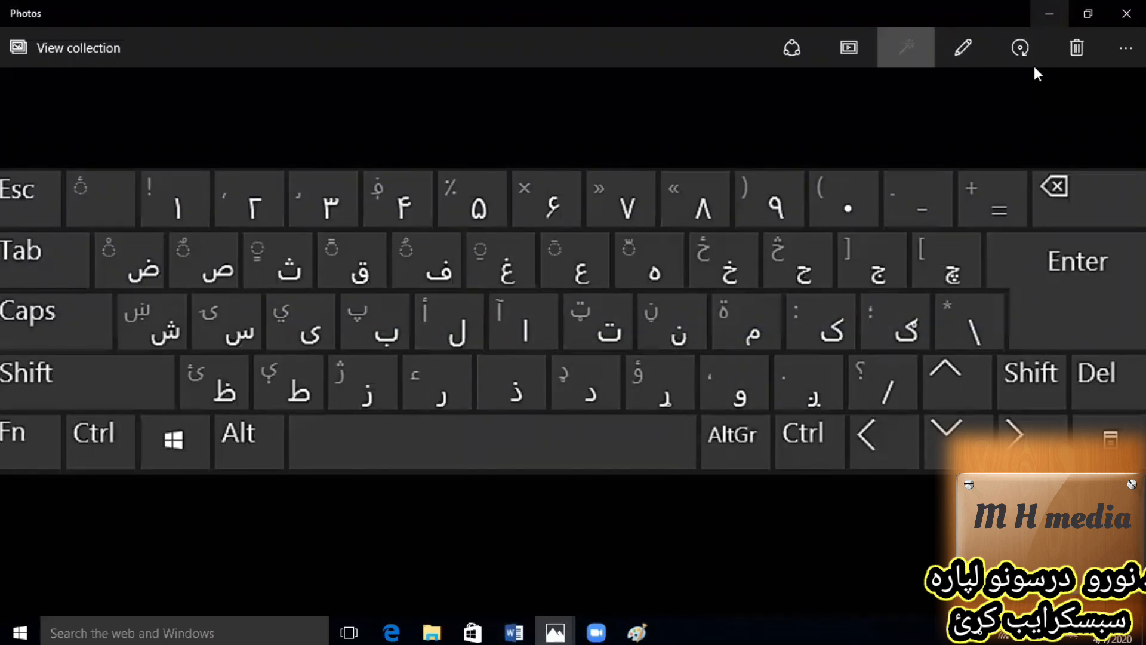
scroll(965, 111, "down", 5)
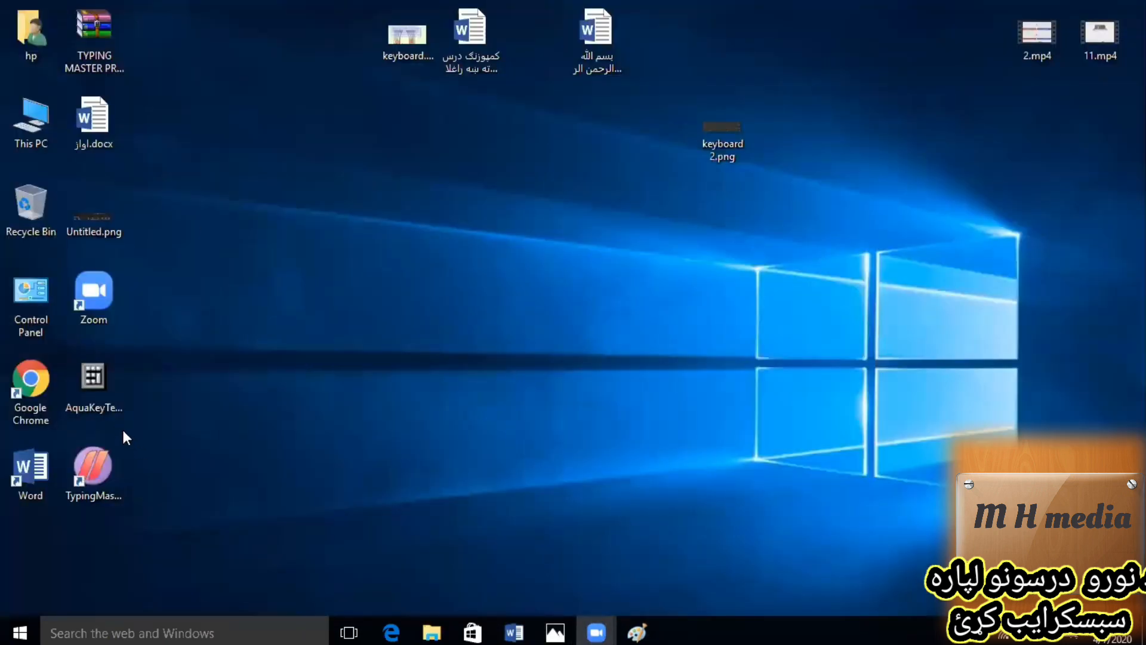
double_click(103, 381)
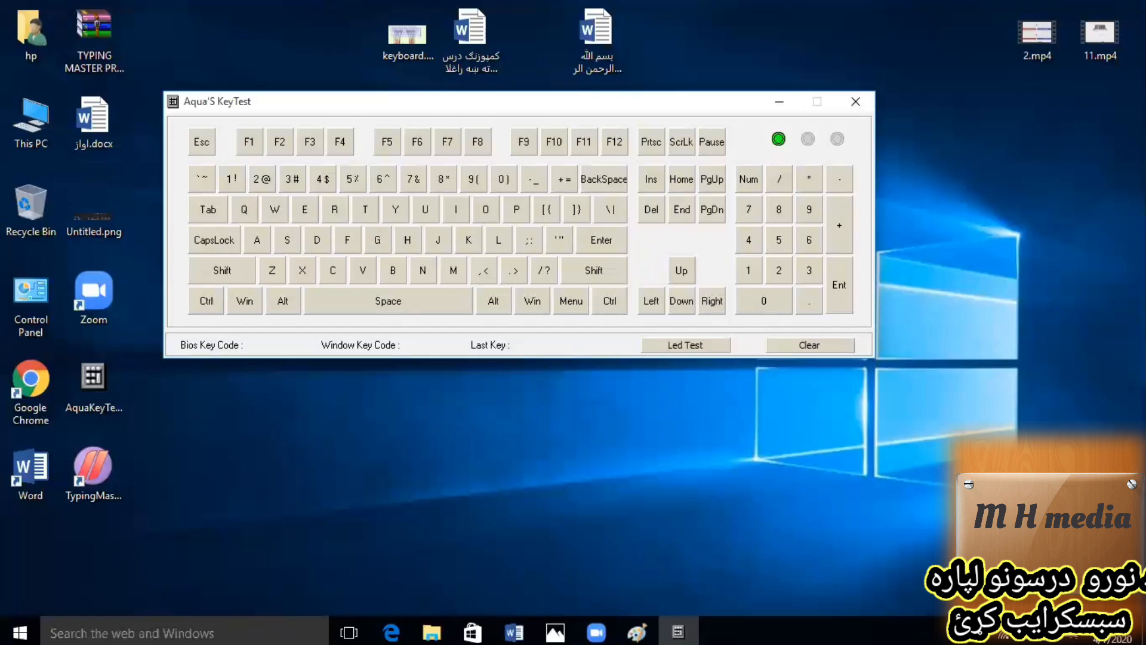
Test the home-row keys J, K, L, ;, A, S, D, F, H and G along with the space bar.
key("j")
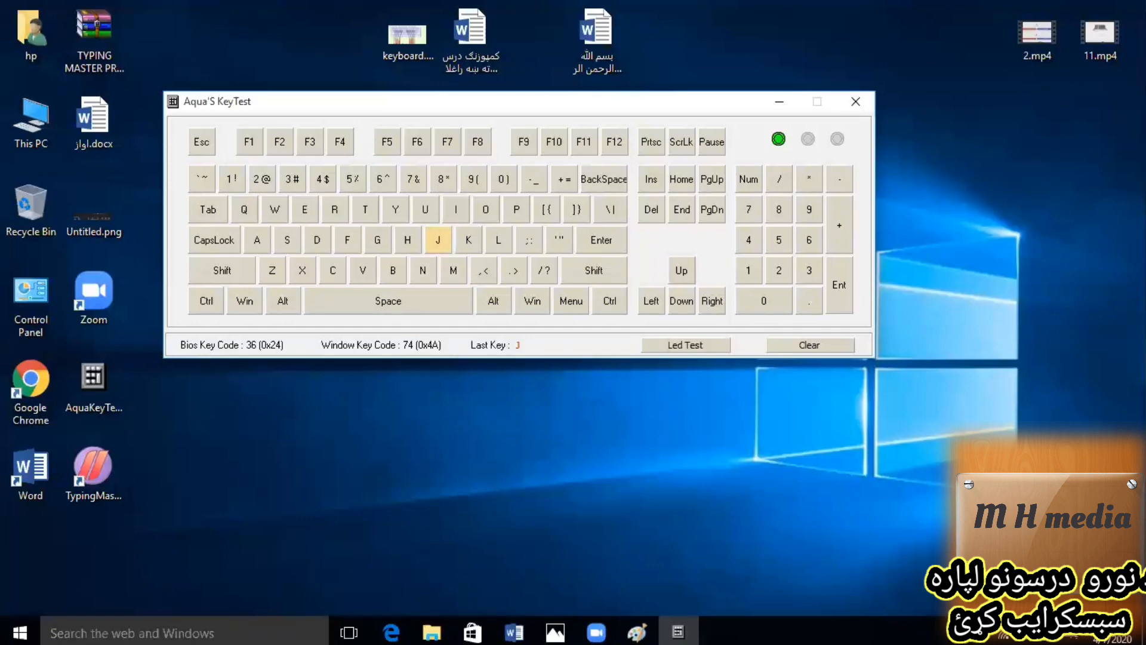
key("k")
key("l")
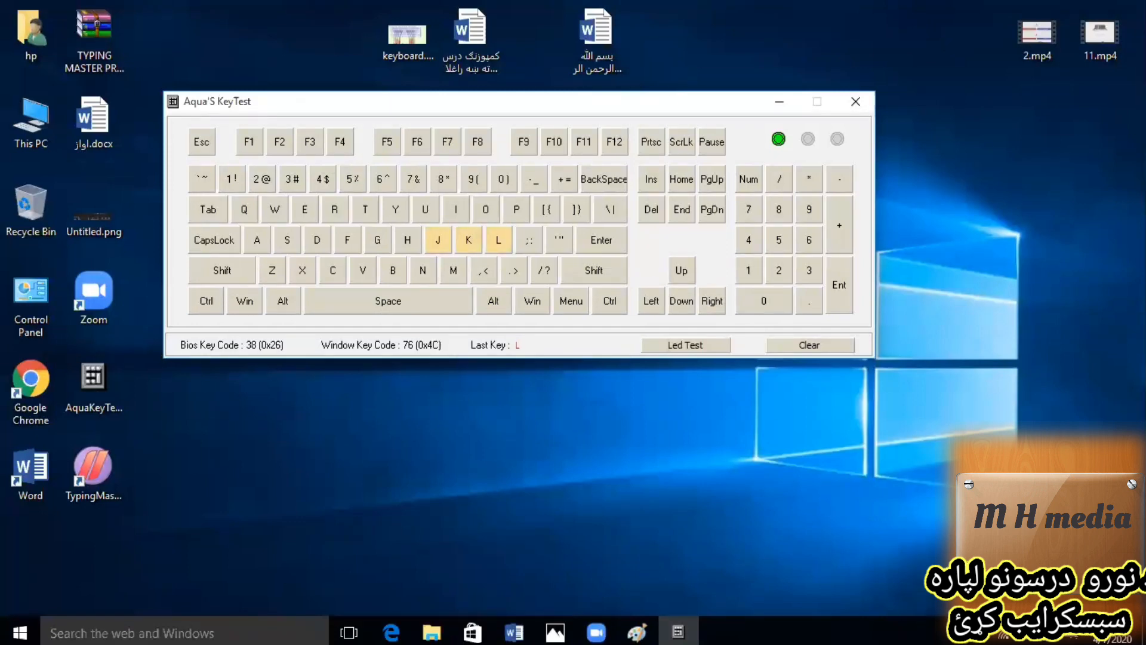
key("semicolon")
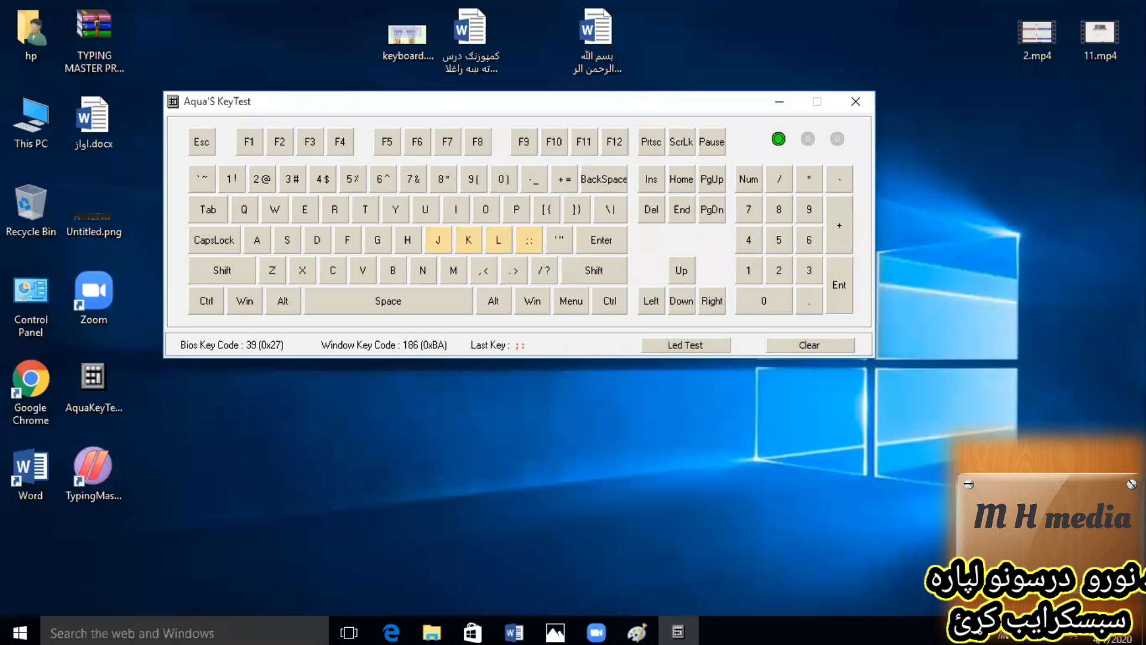
key("a")
key("s")
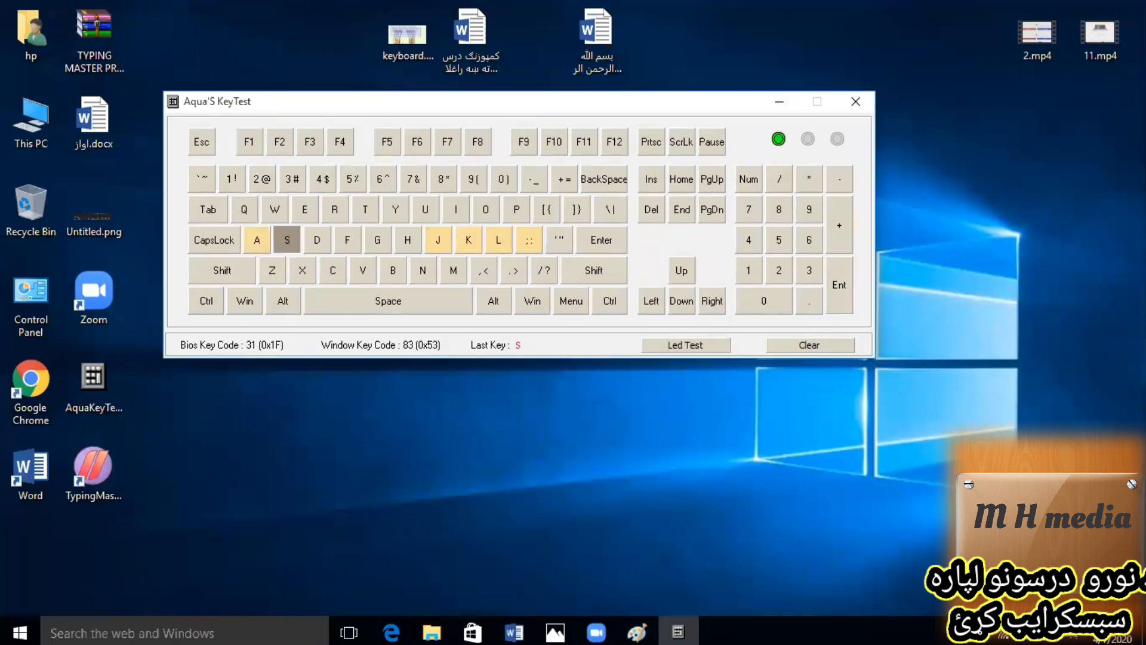
key("space")
key("d")
key("f")
key("space")
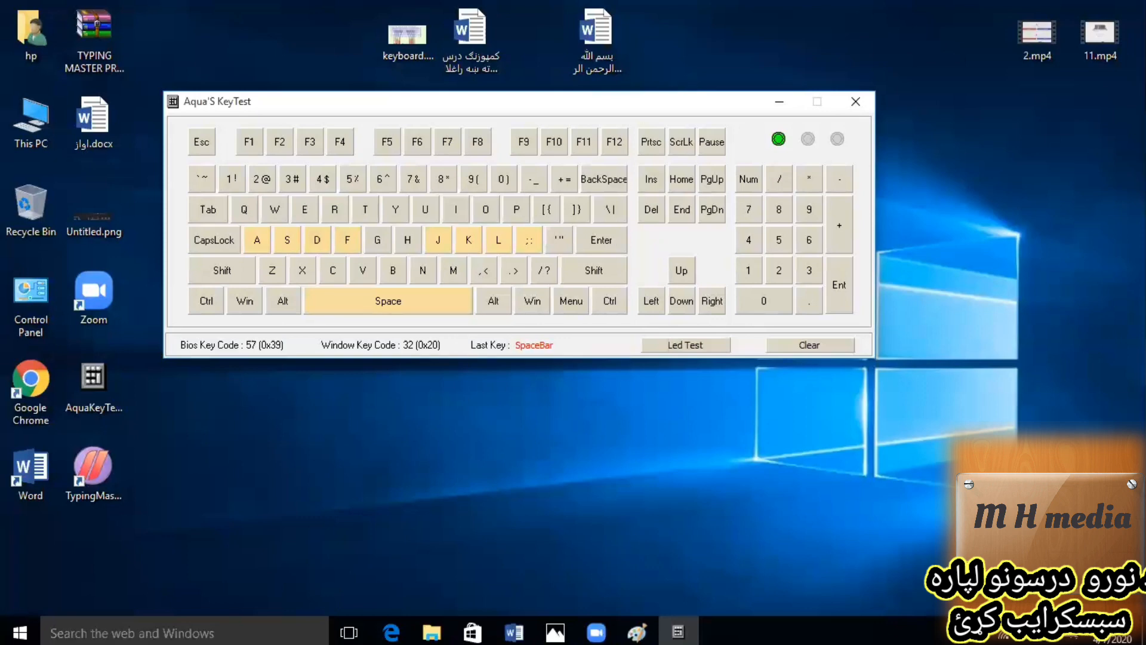
key("h")
key("space")
key("g")
key("space")
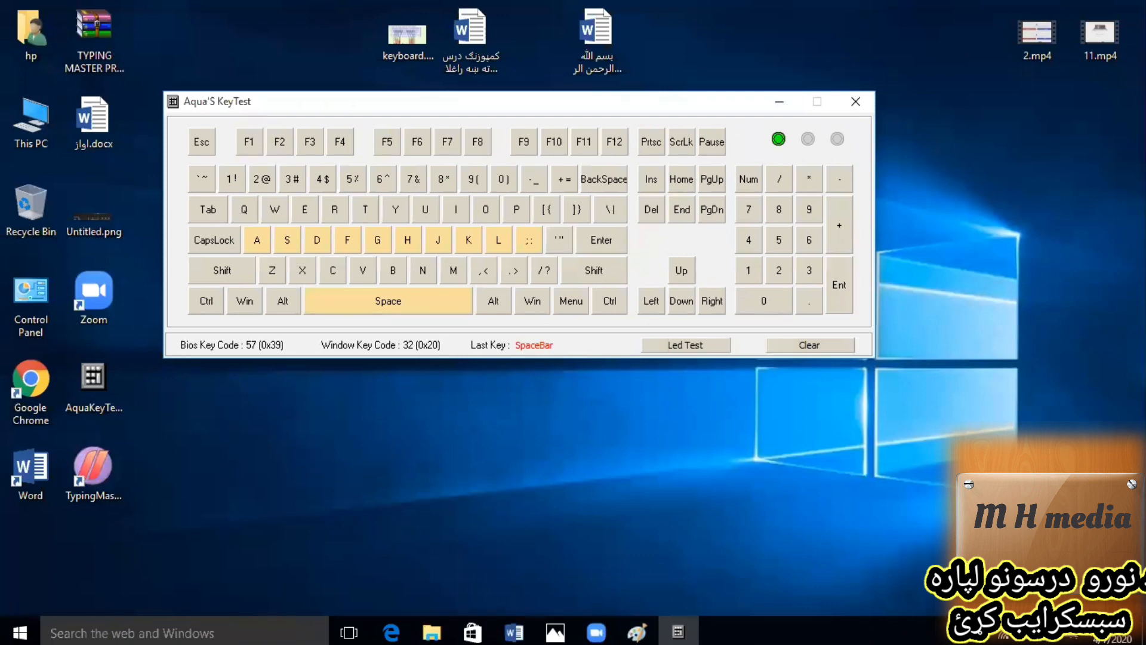
Test the lower-row keys N, M, comma, period, Z, X, C, V, B and slash in the key tester.
key("n")
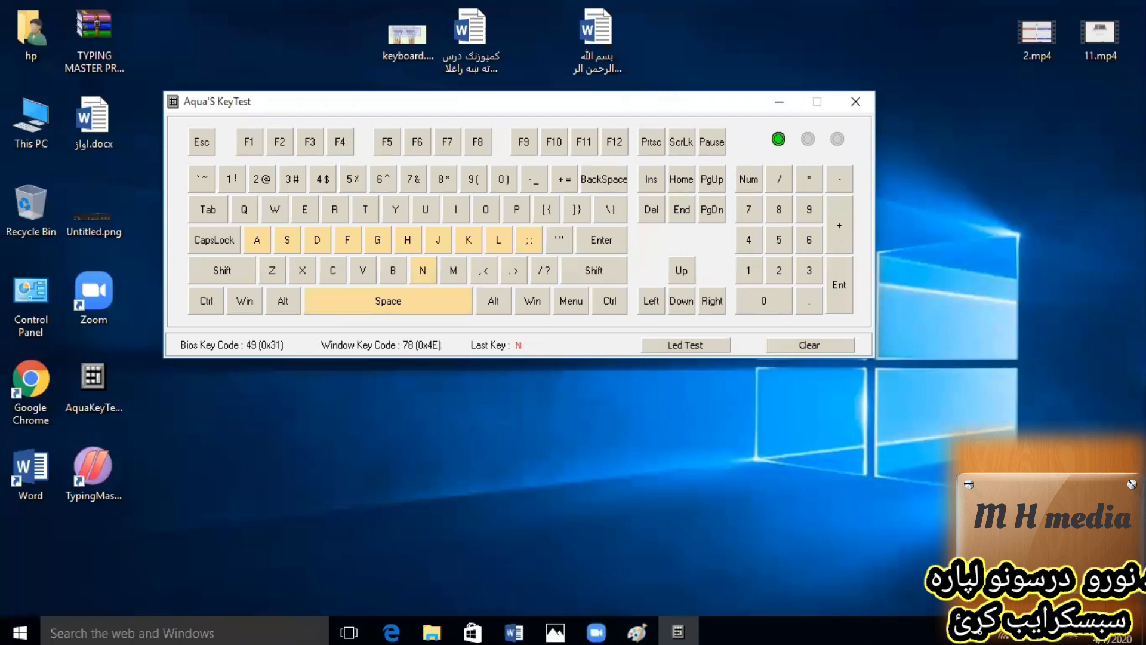
key("m")
key("comma")
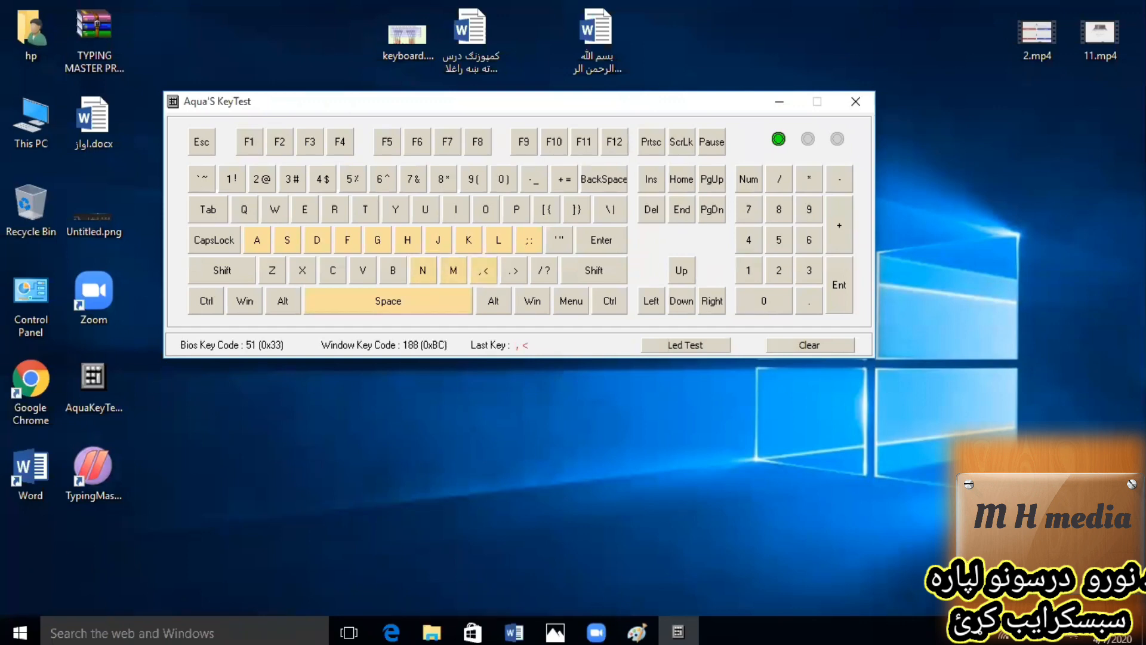
key("period")
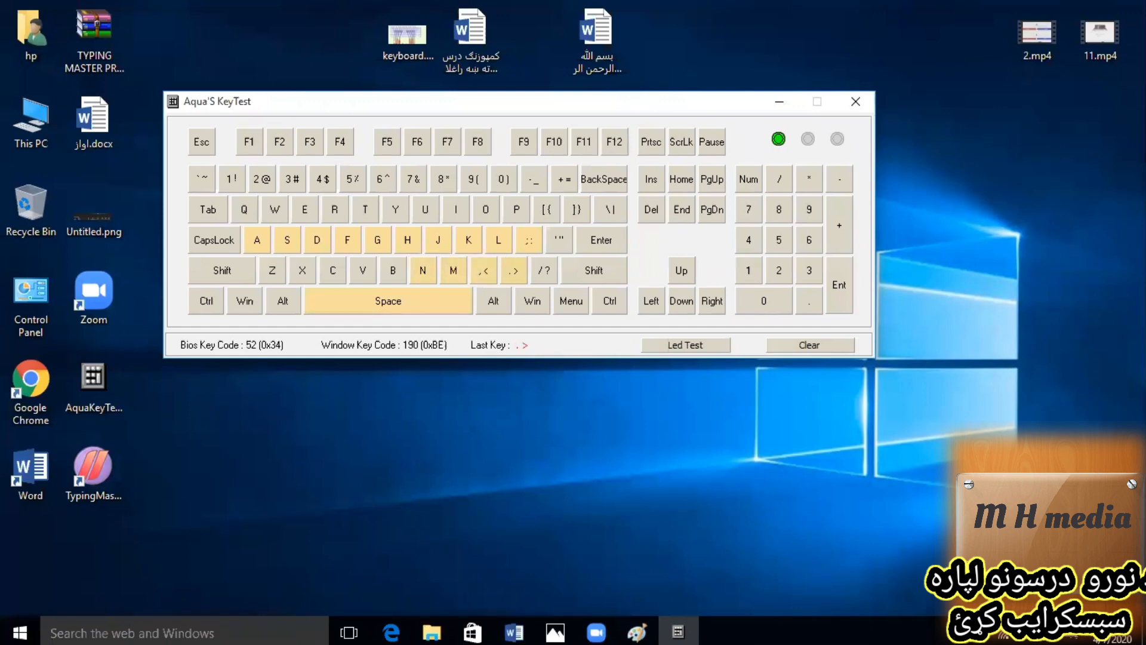
key("z")
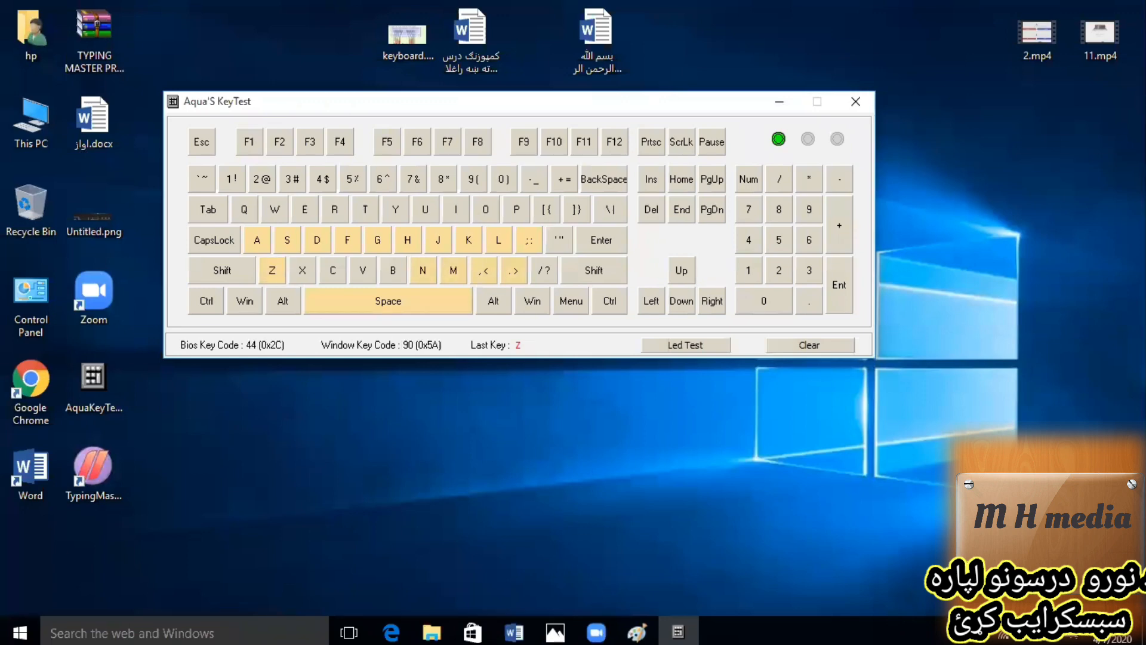
key("x")
key("c")
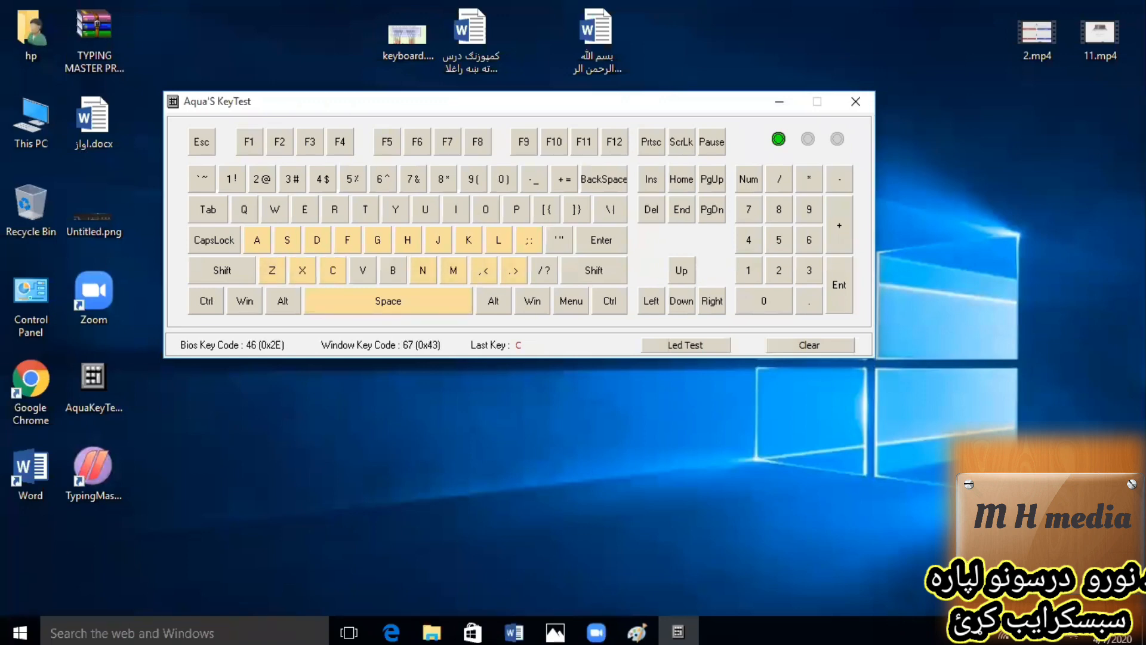
key("v")
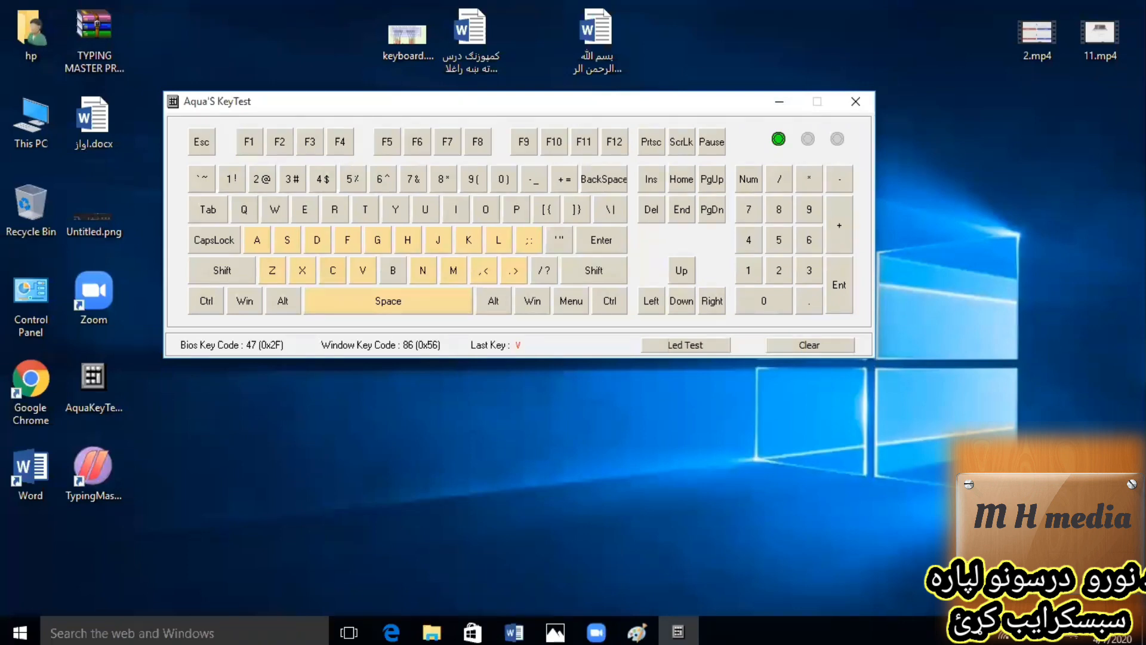
key("b")
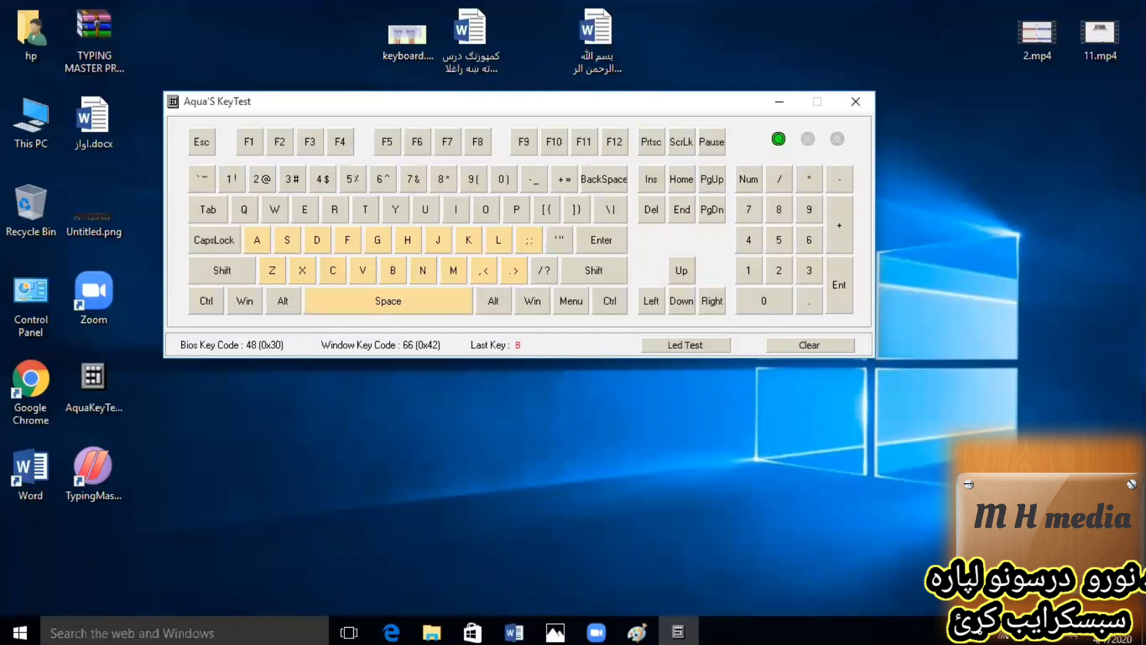
key("slash")
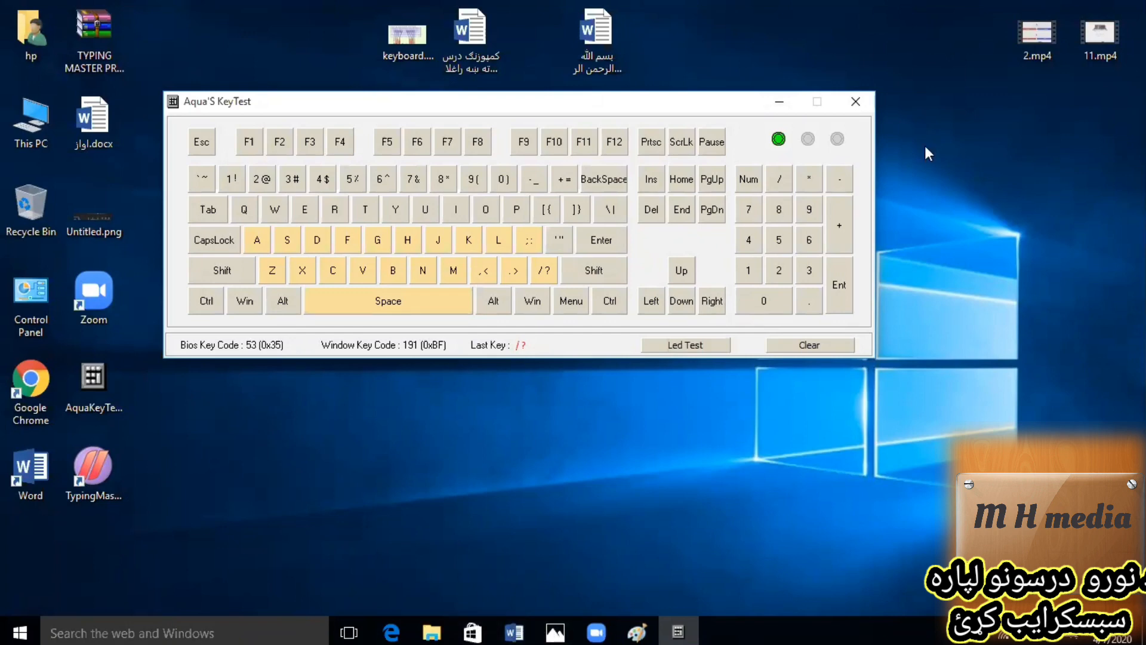
Switch to Word, change the fifth line to left-to-right and back to right-to-left, and add and remove a blank line below it.
left_click(515, 626)
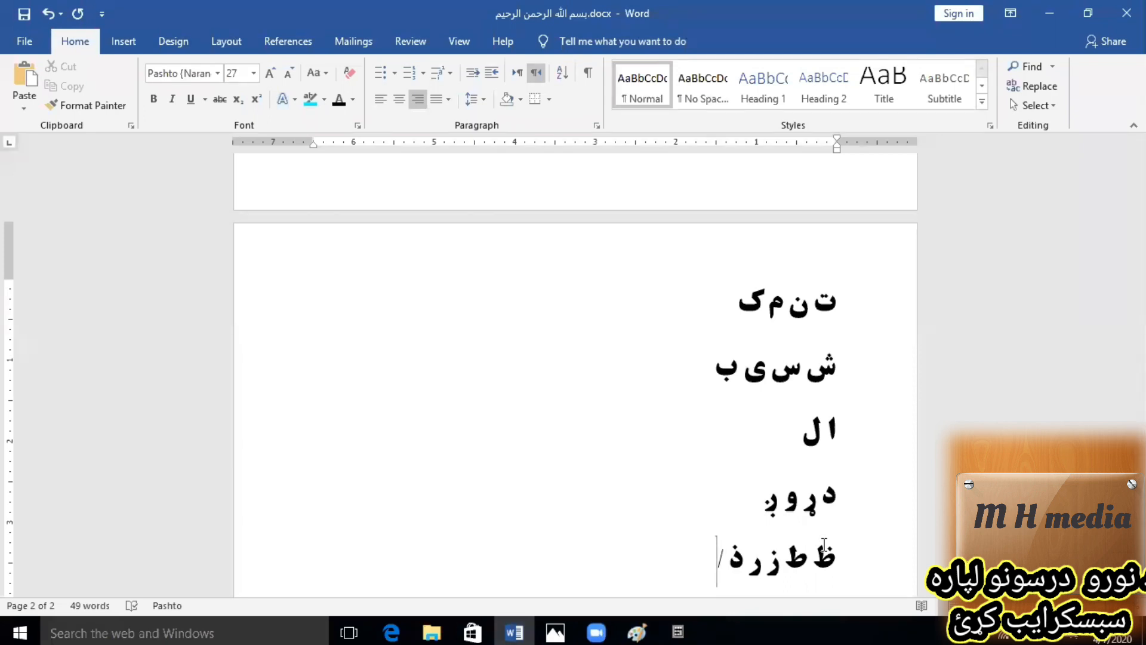
key("ctrl+Shift_L")
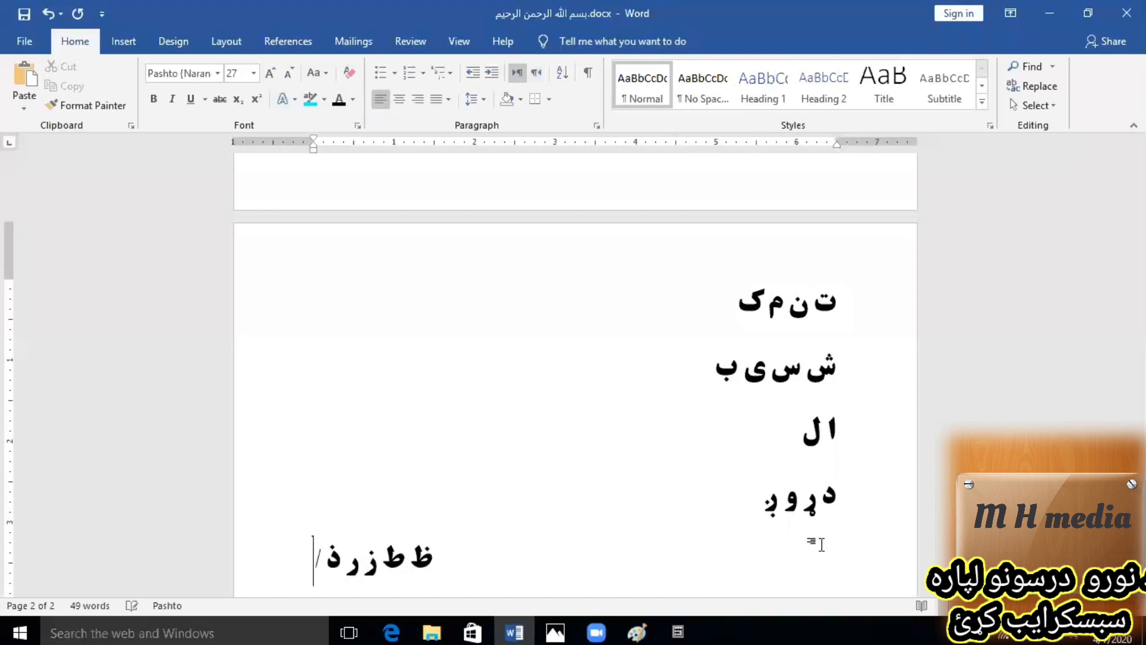
key("ctrl+Shift_R")
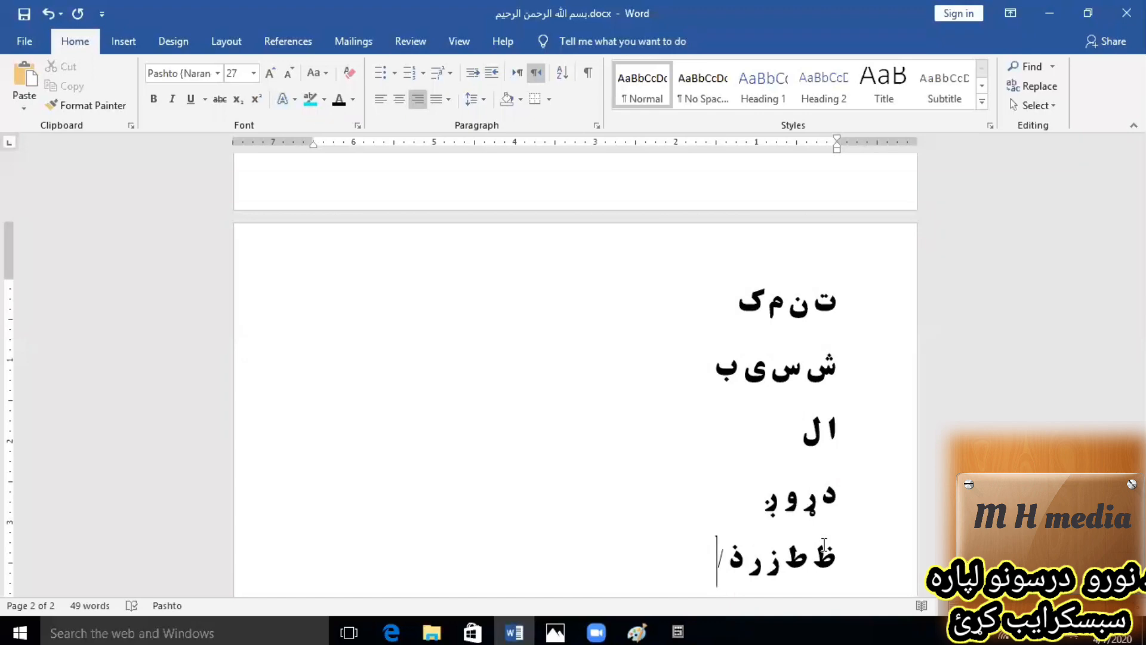
key("Return")
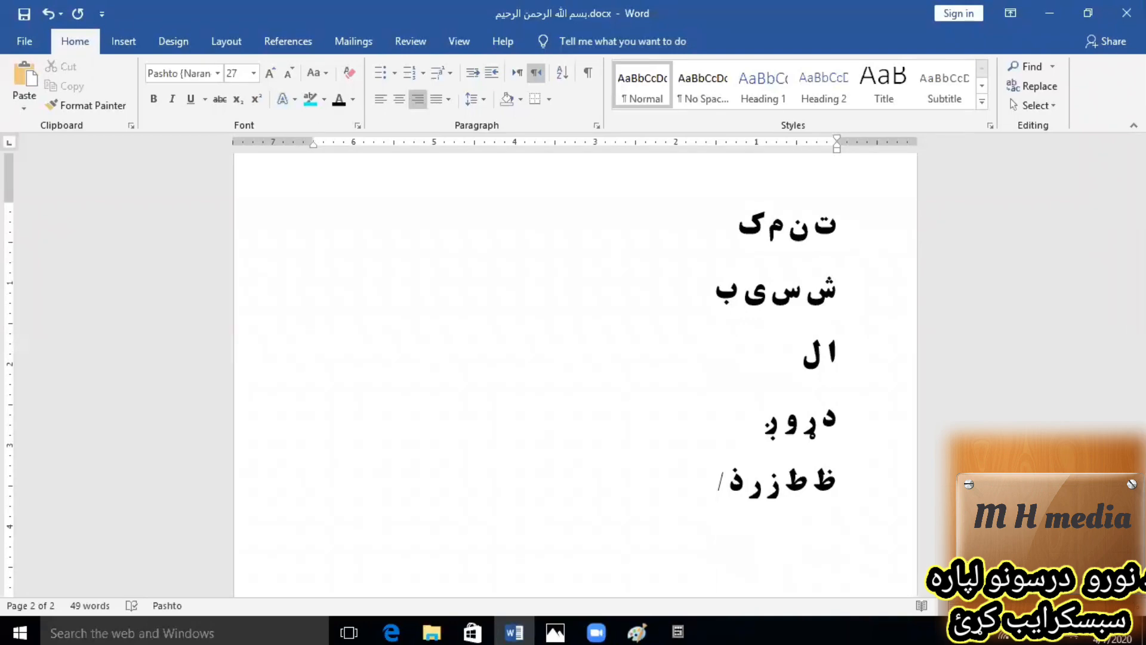
key("BackSpace")
Move the text cursor along the fifth line and bring up Aqua'S KeyTest to examine its arrow keys.
key("Left")
key("Right")
key("Left")
key("Left")
key("Left")
left_click(678, 632)
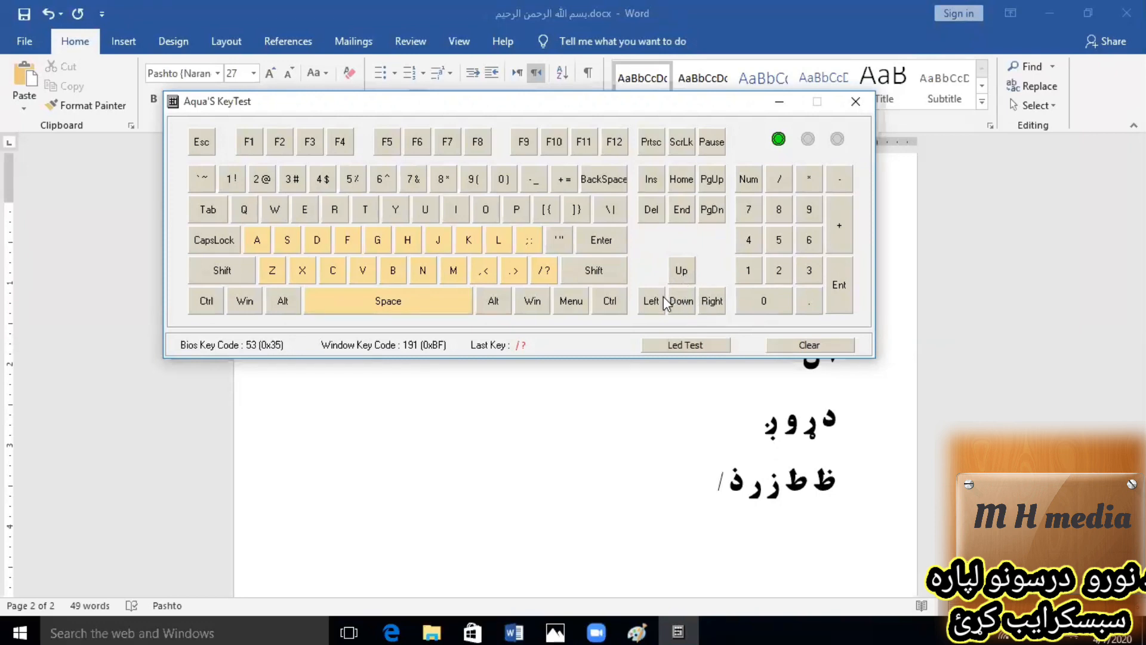
Return to the Word document and move the text cursor back and forth along the fifth line and between the rows.
left_click(713, 485)
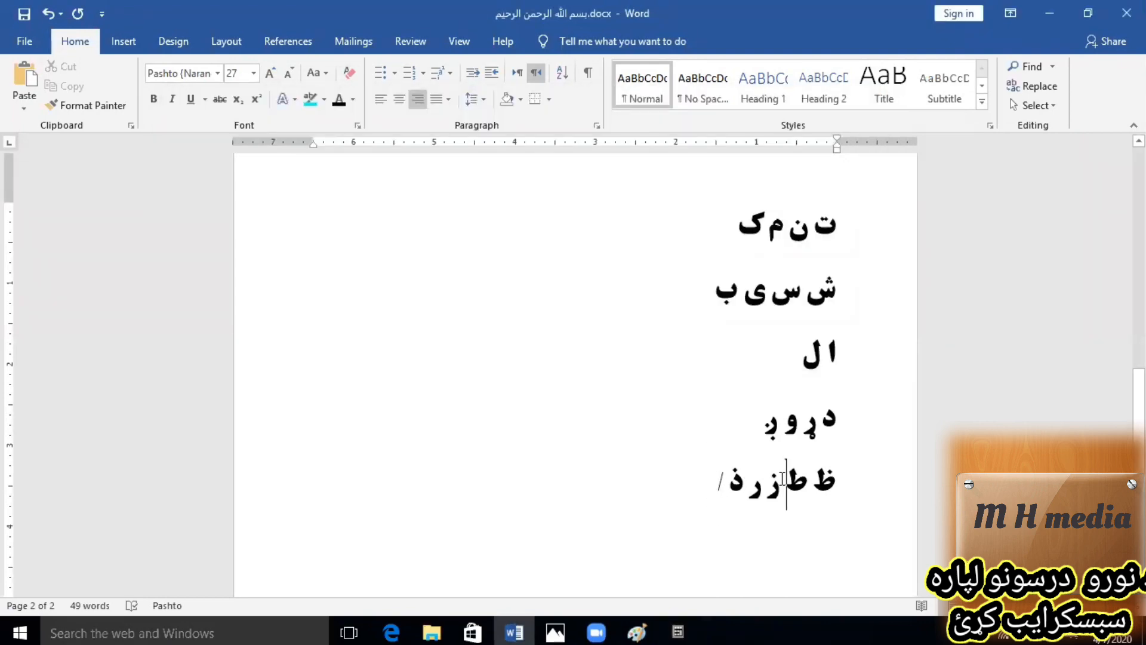
key("Left")
key("Left")
key("Left")
key("Left")
key("Left")
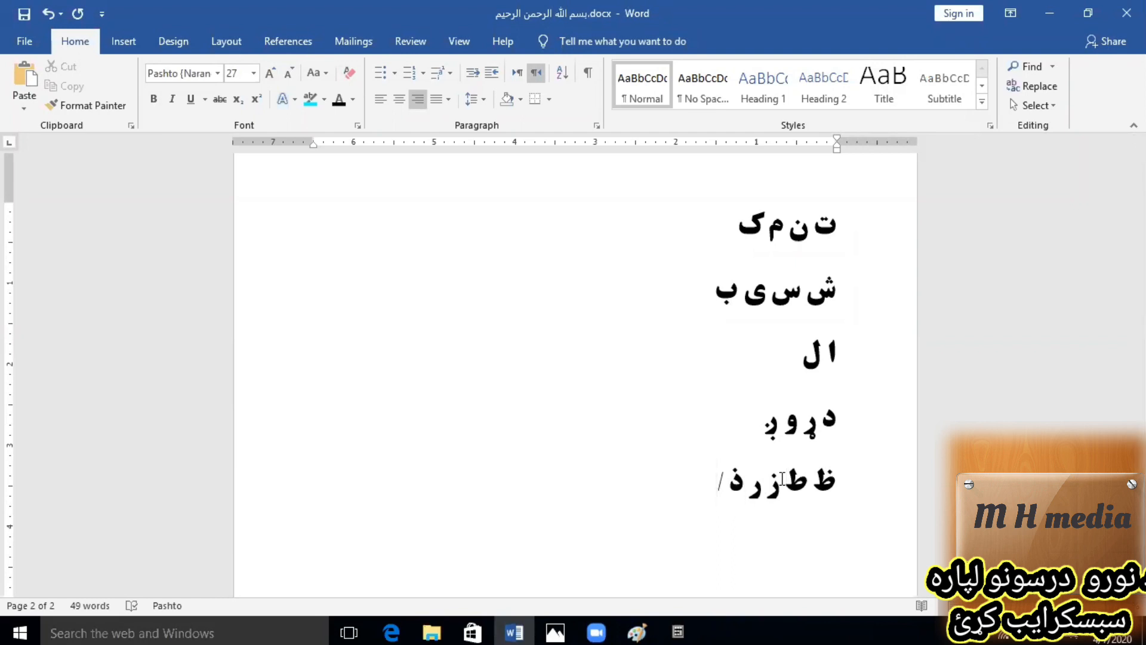
key("Right")
key("Right")
key("Right")
key("Right")
key("Right")
key("Left")
key("Left")
key("Left")
key("Left")
key("Up")
key("Up")
key("Down")
key("Down")
Select the last two letter rows, set their font colour to standard orange and centre them.
key("shift+Right")
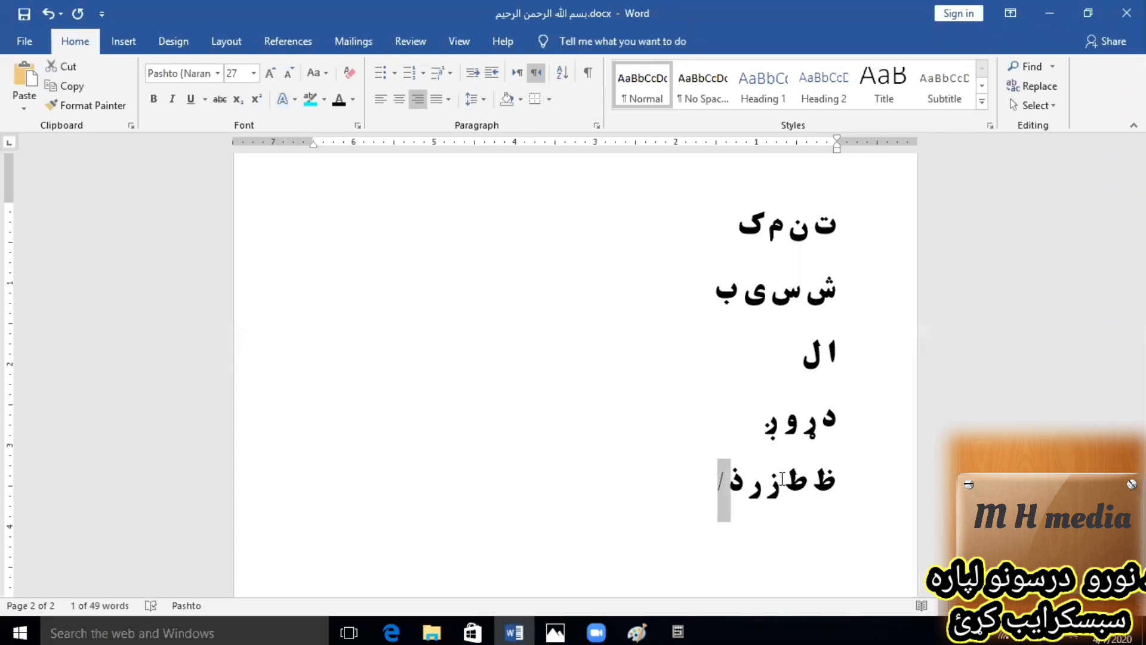
key("shift+Right")
key("shift+Right")
key("shift+Right")
key("shift+Right")
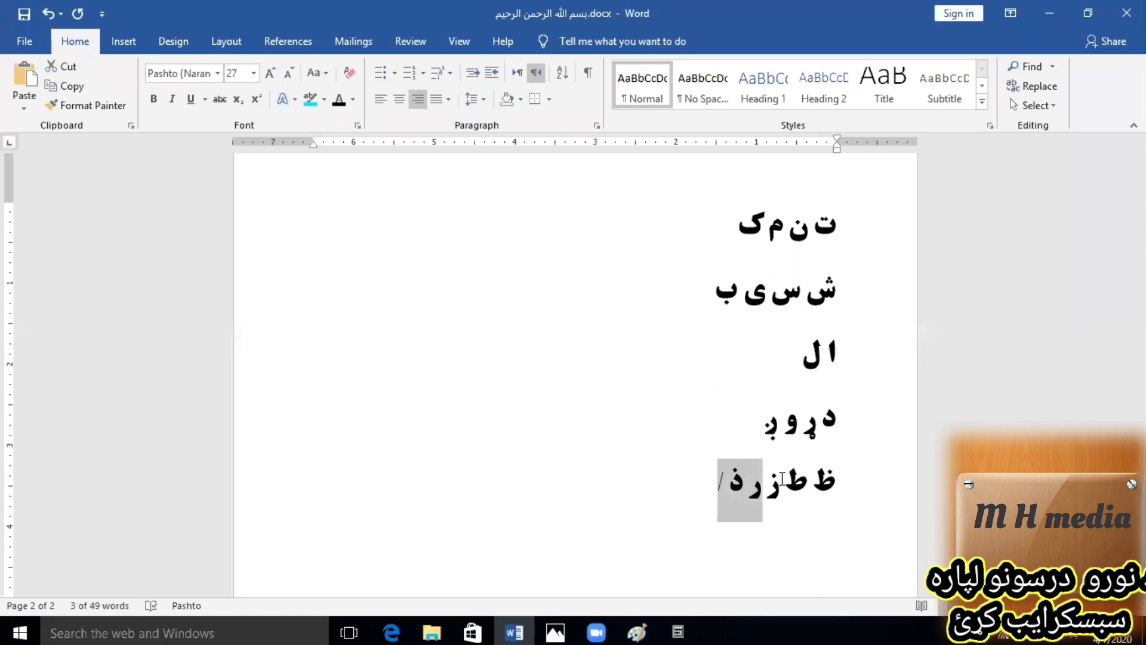
key("shift+Right")
key("shift+Right")
key("shift+Right")
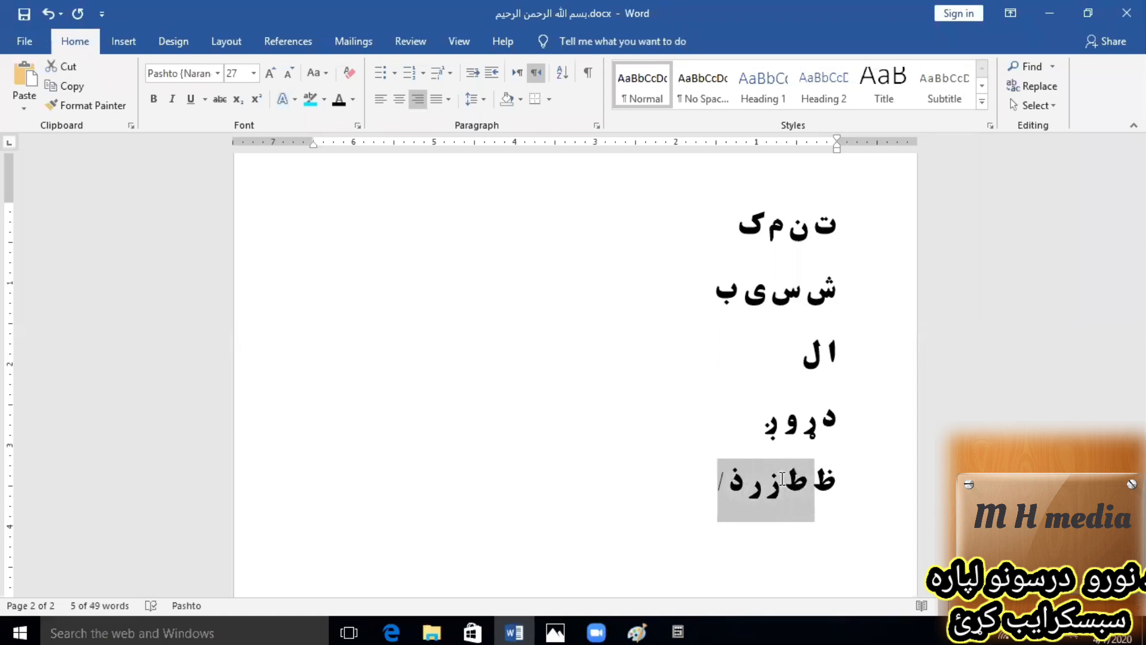
key("shift+Left")
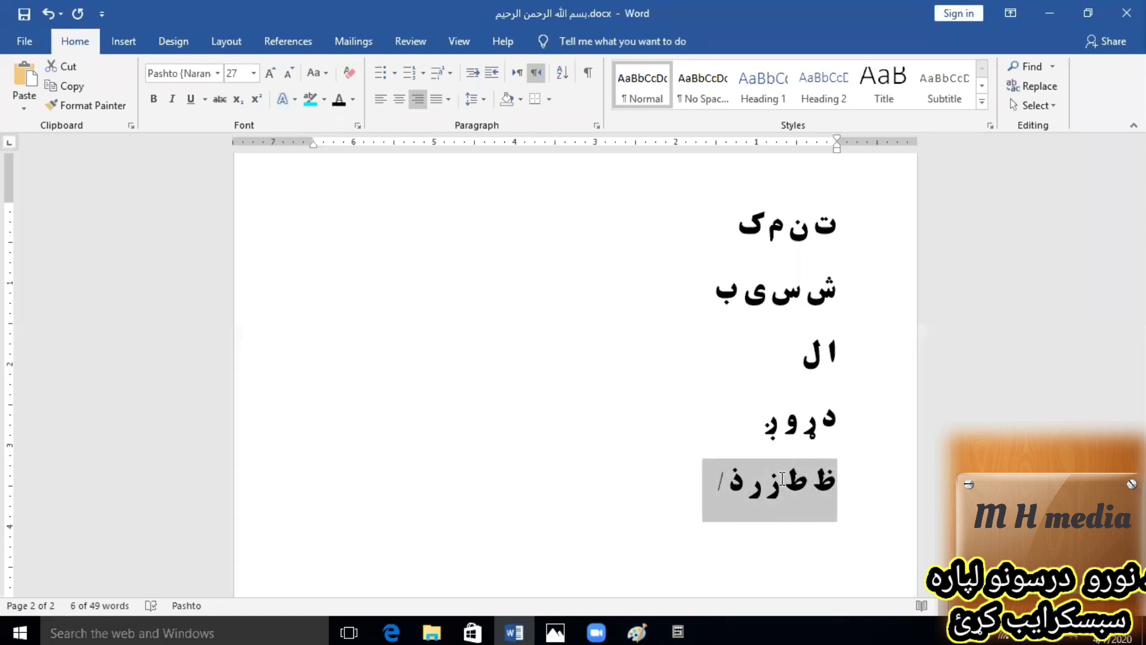
key("shift+Up")
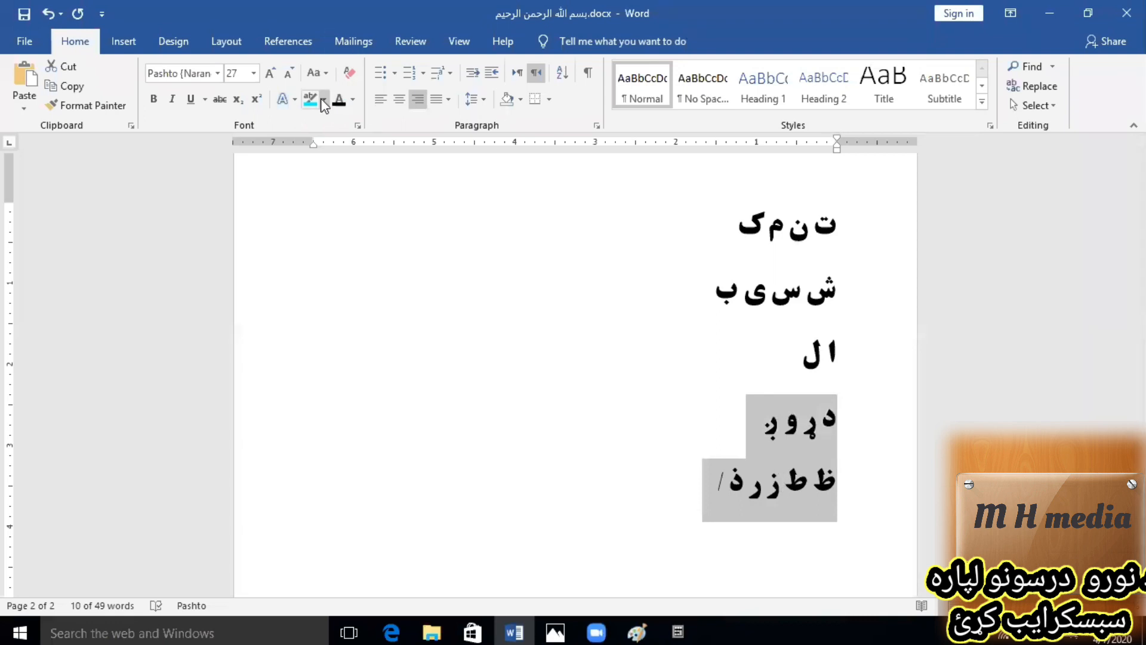
left_click(354, 101)
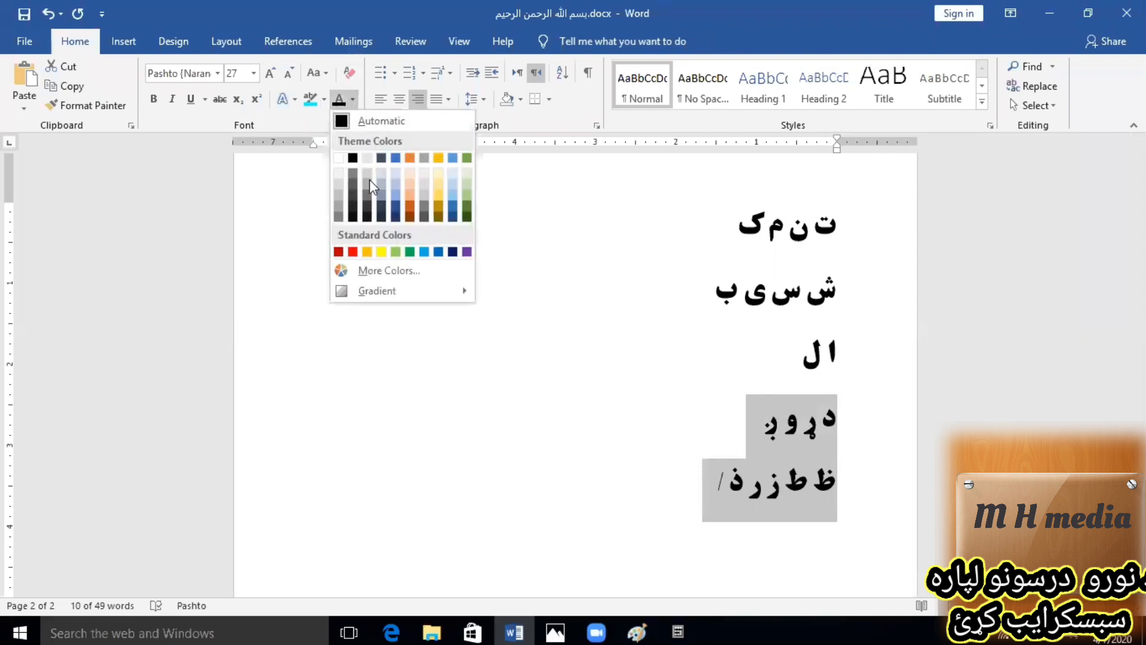
left_click(370, 253)
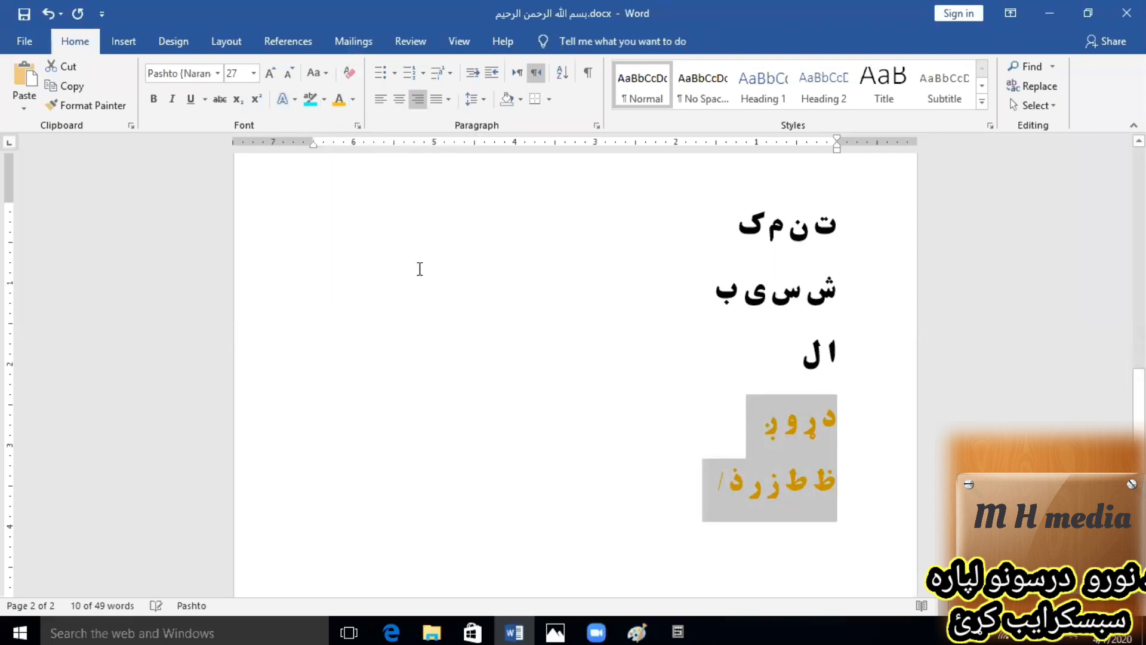
left_click(382, 98)
left_click(400, 99)
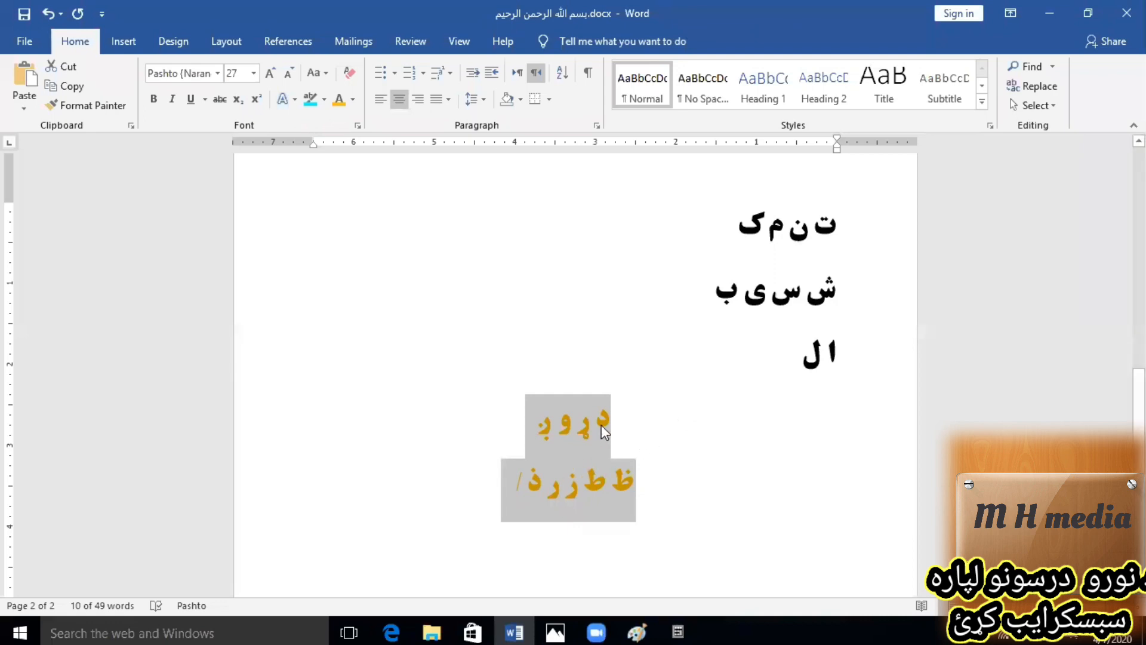
Select all five letter rows and clear the selection by placing the cursor in the last row.
left_click(506, 478)
left_click(867, 237, "shift")
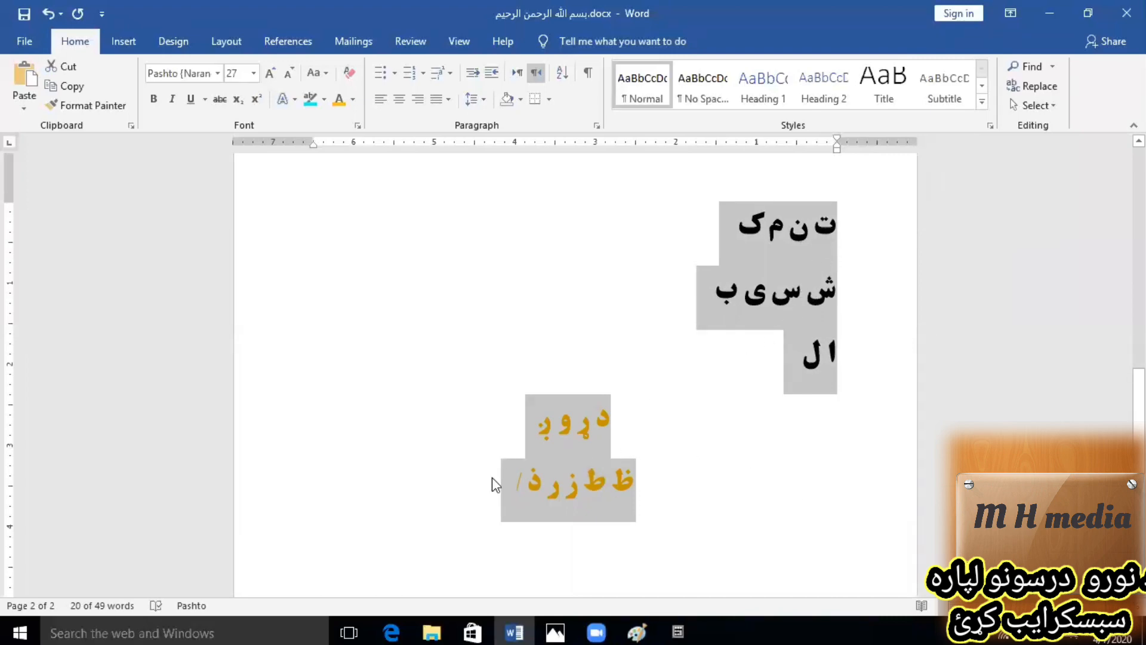
left_click(547, 487)
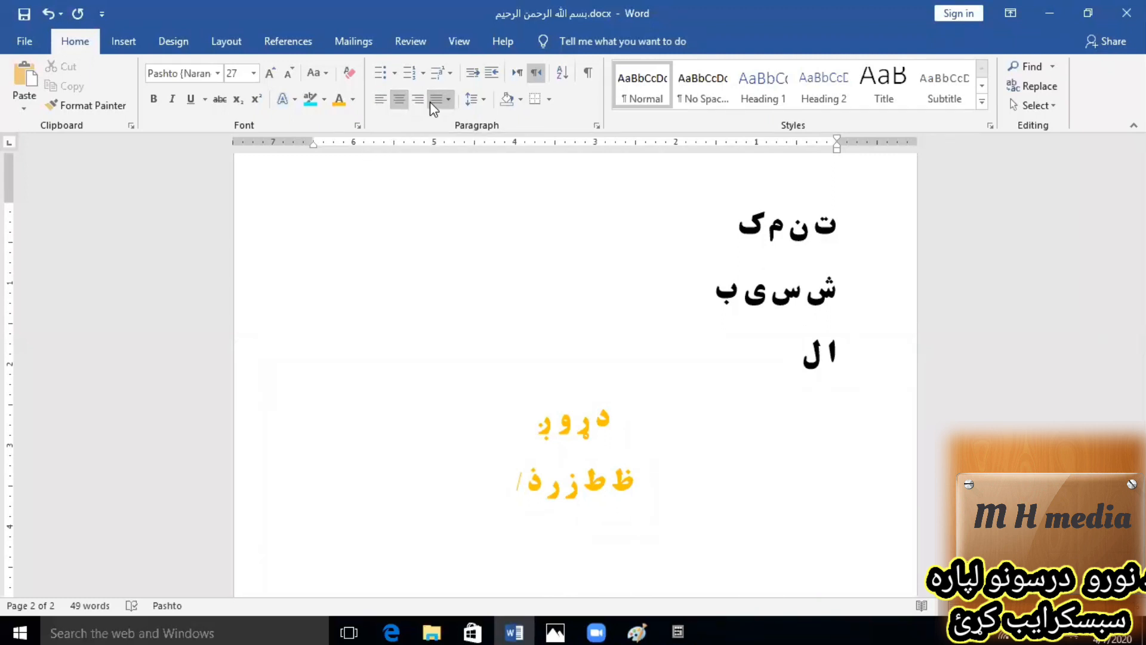
left_click(542, 483)
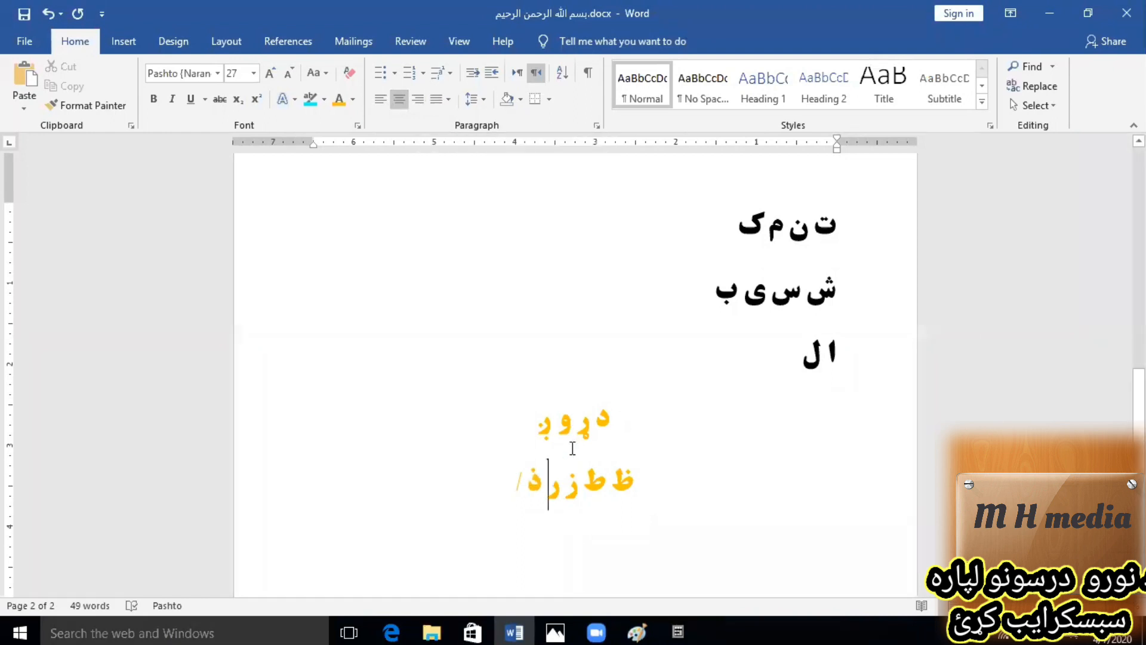
Align the fourth row "د ړ و ږ" to the left, to the right and back to the centre.
left_click(591, 428)
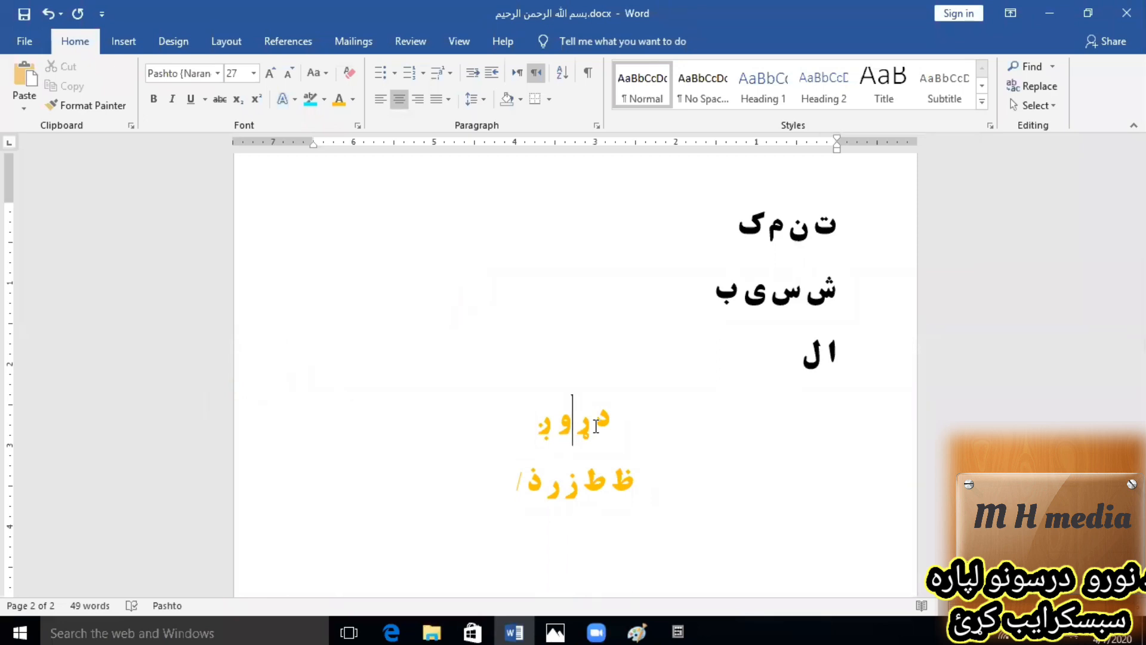
key("ctrl+l")
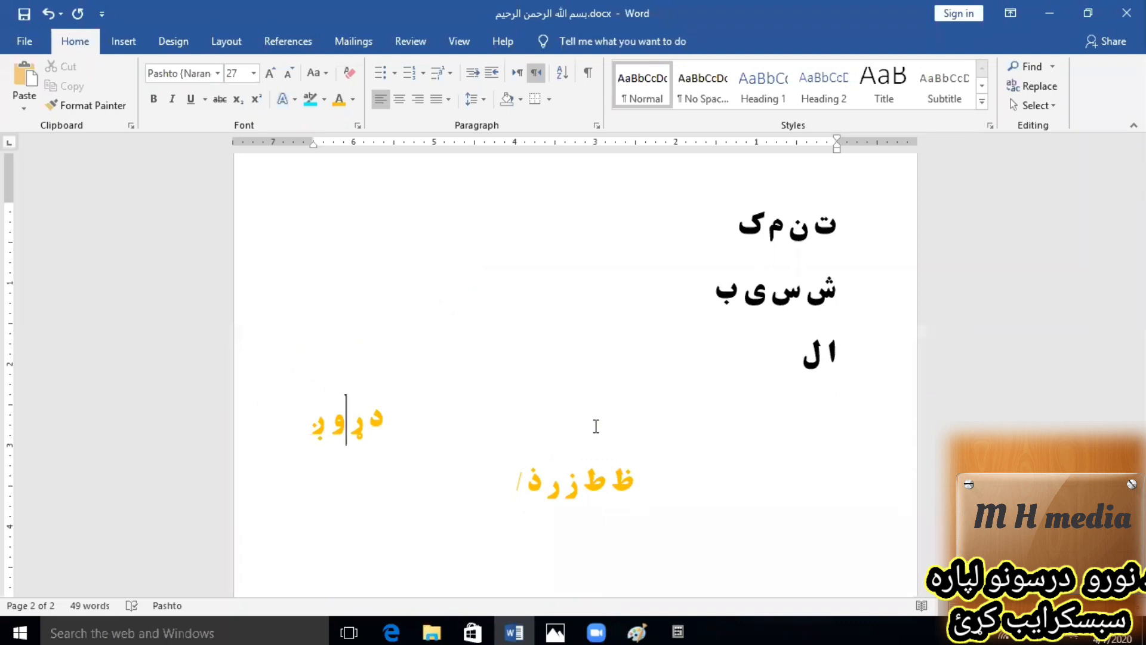
key("ctrl+r")
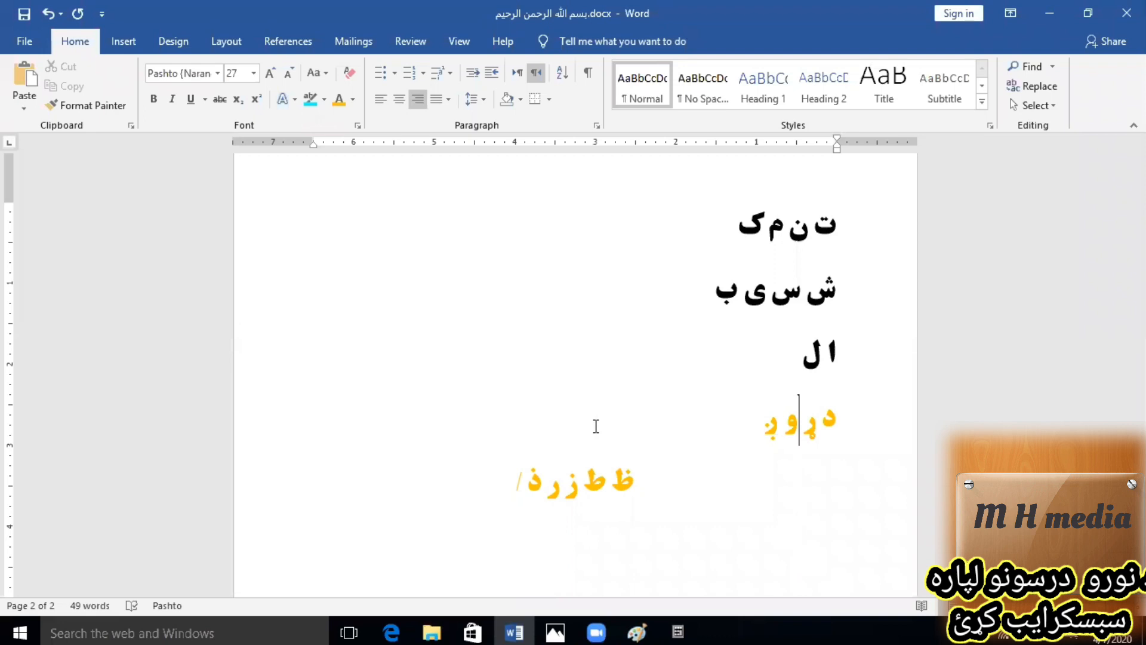
key("ctrl+e")
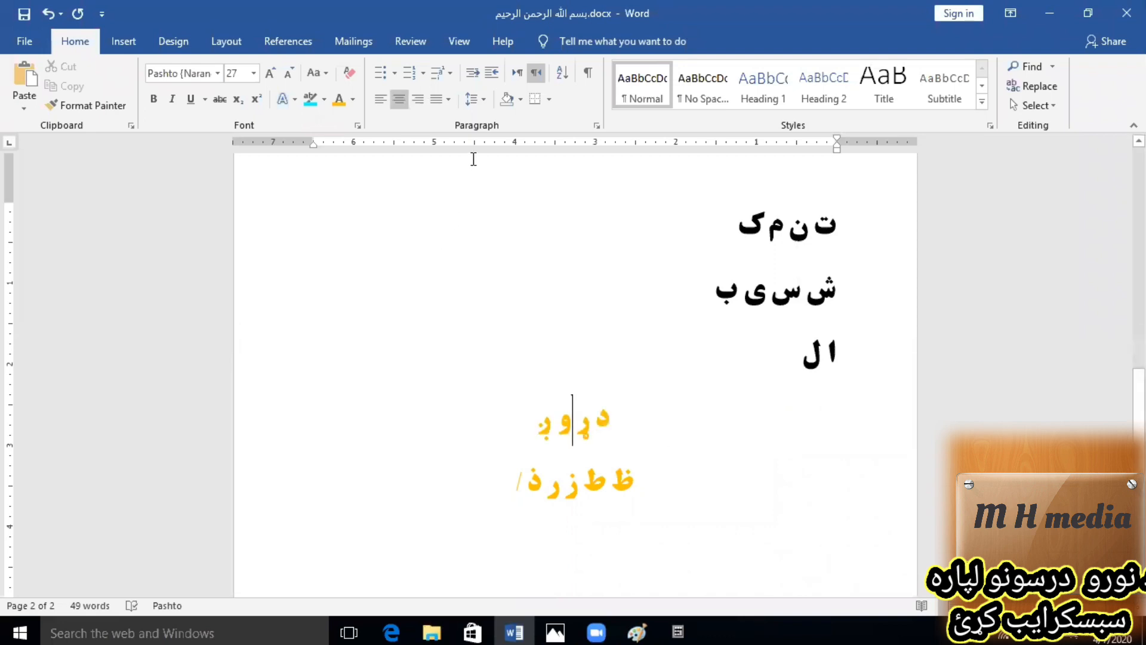
Align the fourth row "د ړ و ږ" to the left, to the centre and finally to the right.
left_click(380, 98)
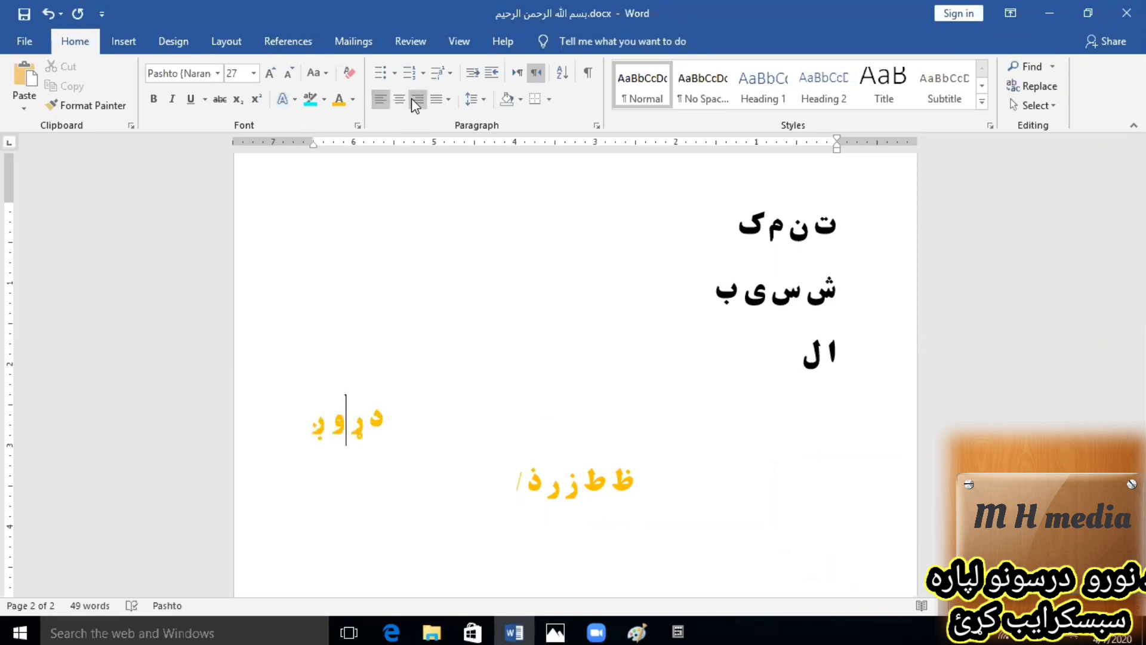
left_click(400, 101)
left_click(419, 99)
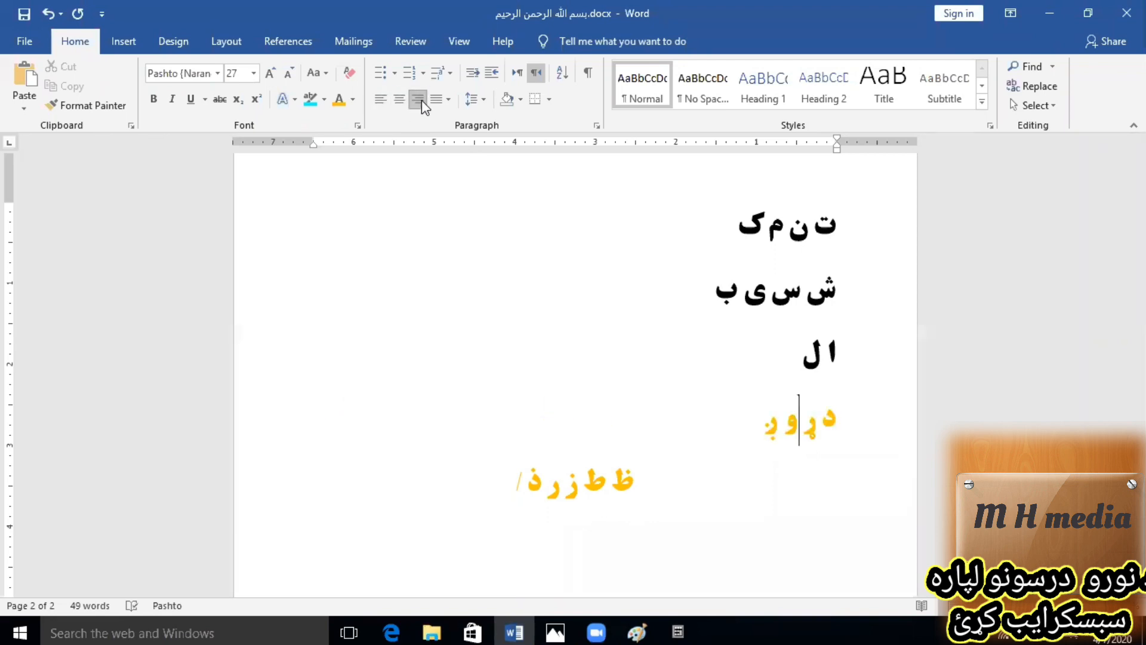
Delete all the letters of the fourth row backwards from its end, leaving the row empty.
left_click(761, 421)
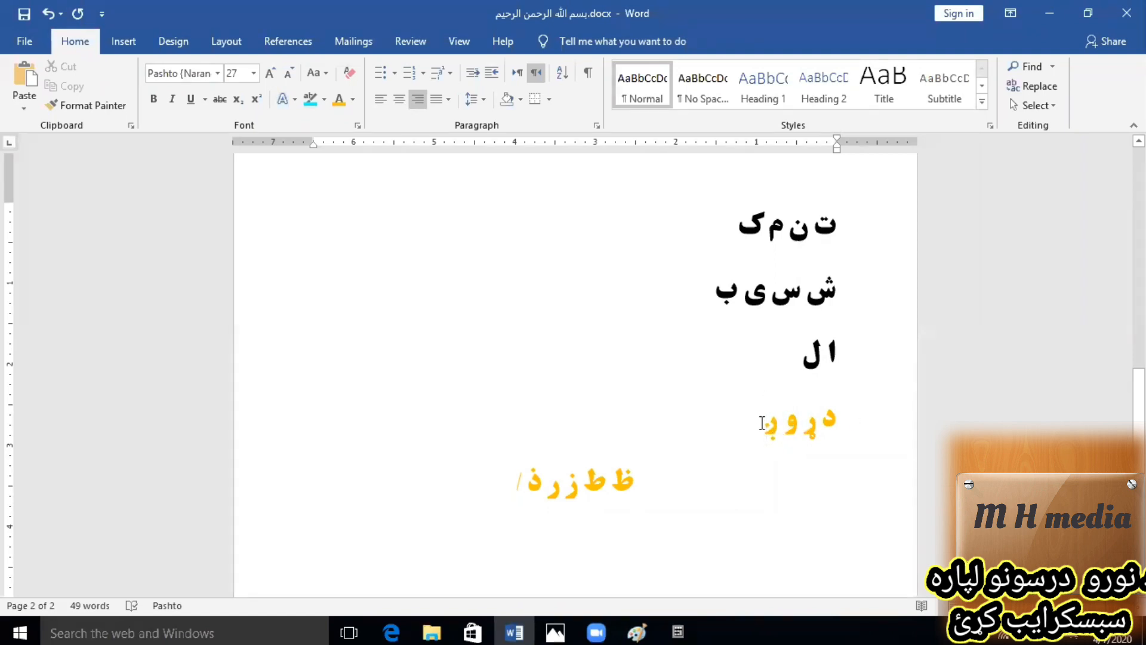
left_click(841, 421)
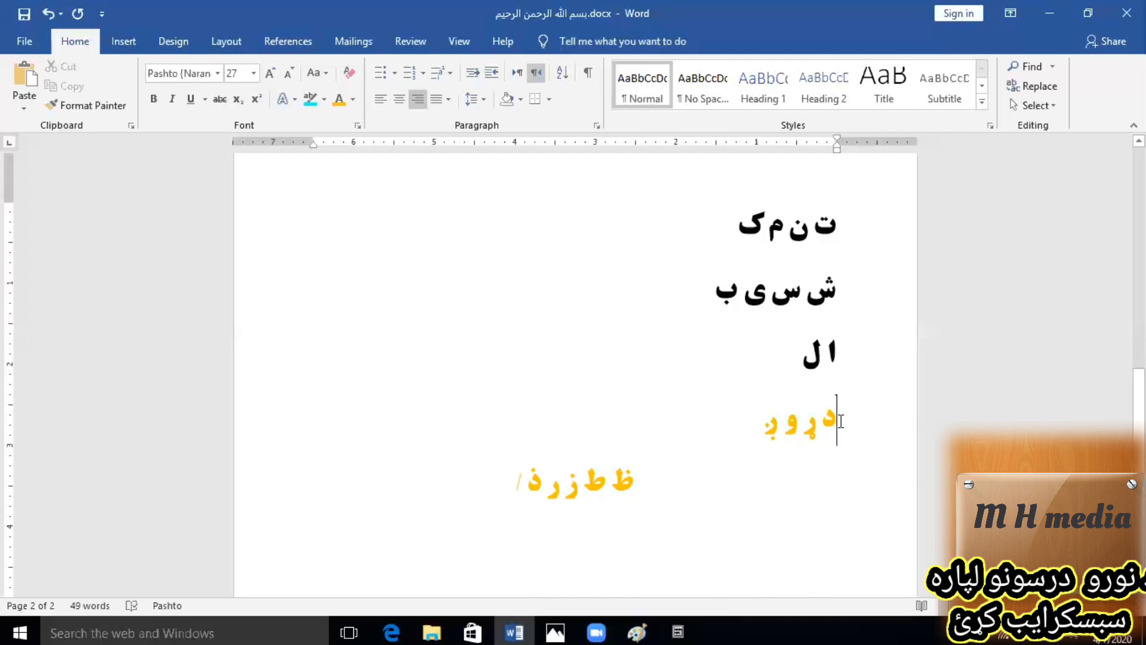
left_click(754, 424)
key("BackSpace")
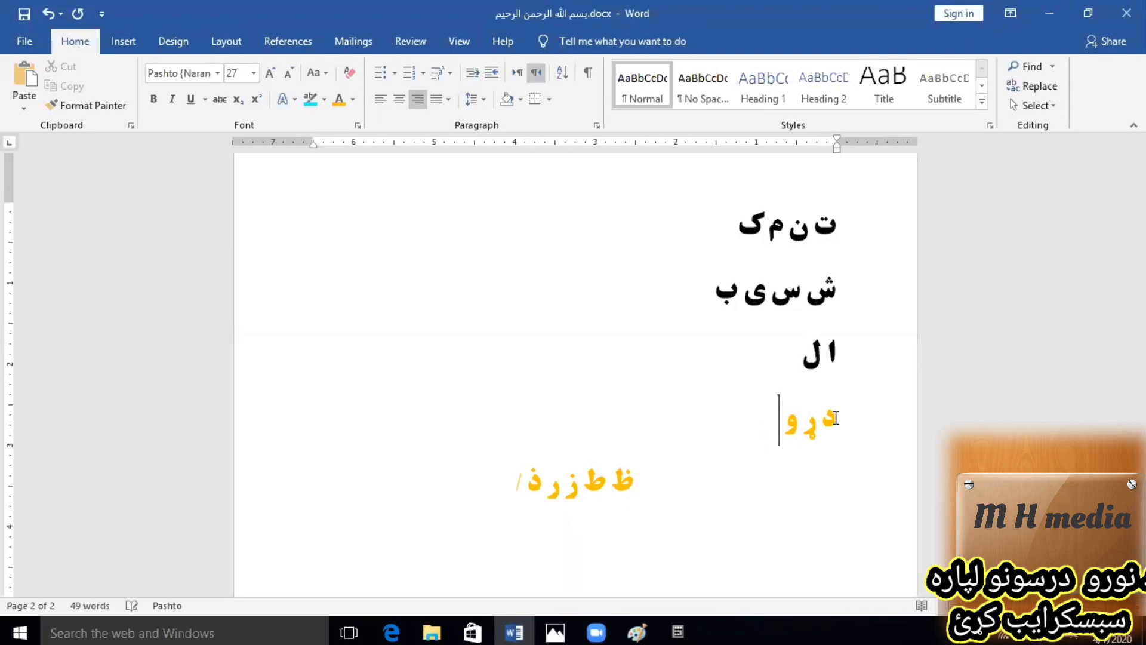
key("BackSpace")
key("BackSpace")
key("BackSpace")
Move the text cursor to just after "ش" in the second row and delete the letters "س" and "ی" that follow it.
key("Up")
key("Up")
key("Left")
key("Left")
key("Delete")
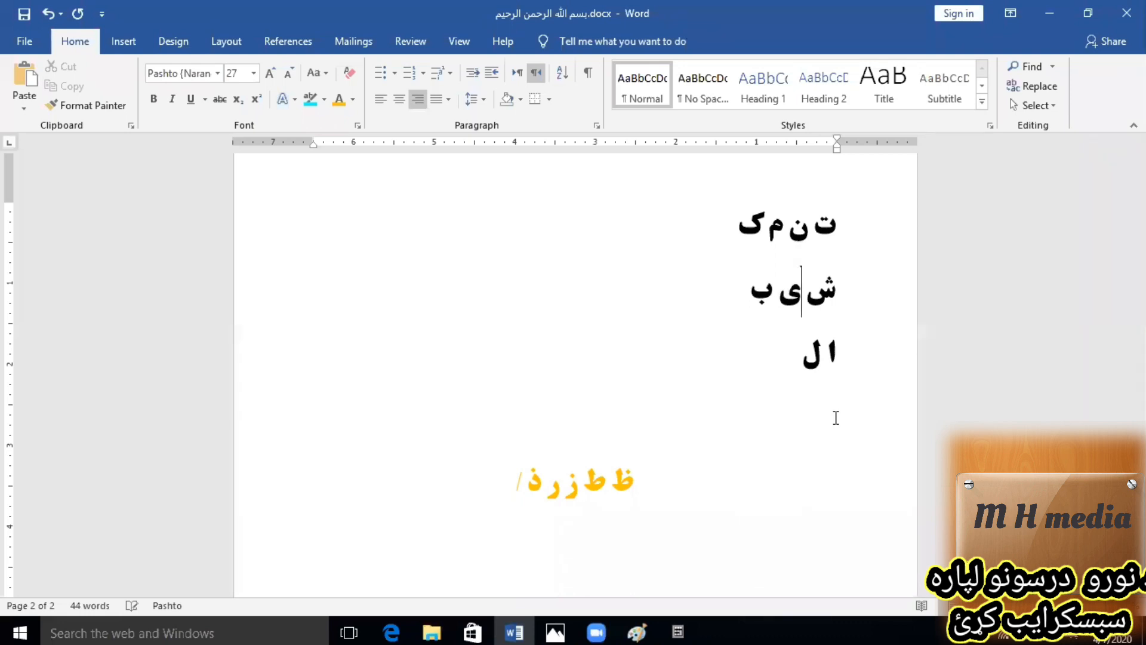
key("Delete")
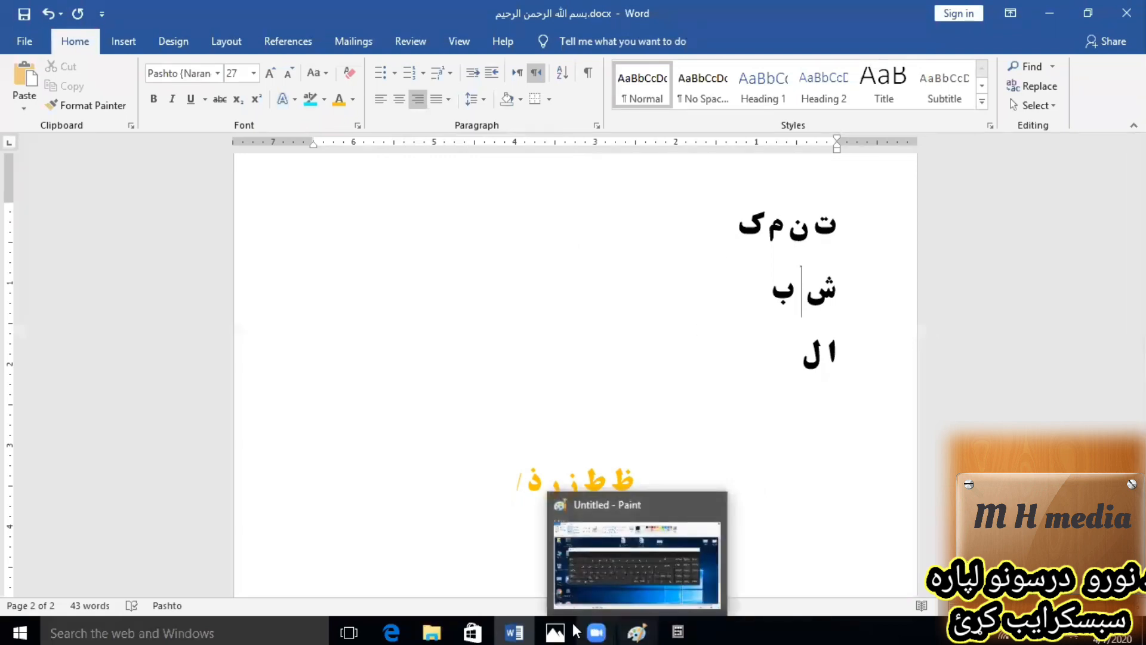
left_click(750, 336)
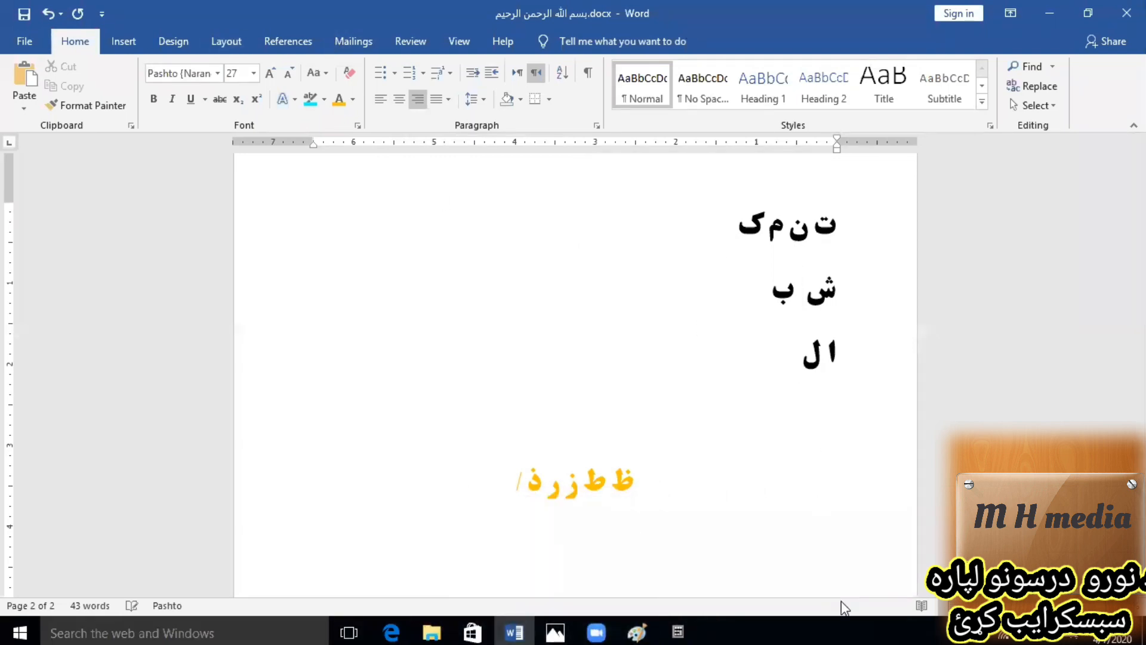
scroll(601, 370, "up", 10)
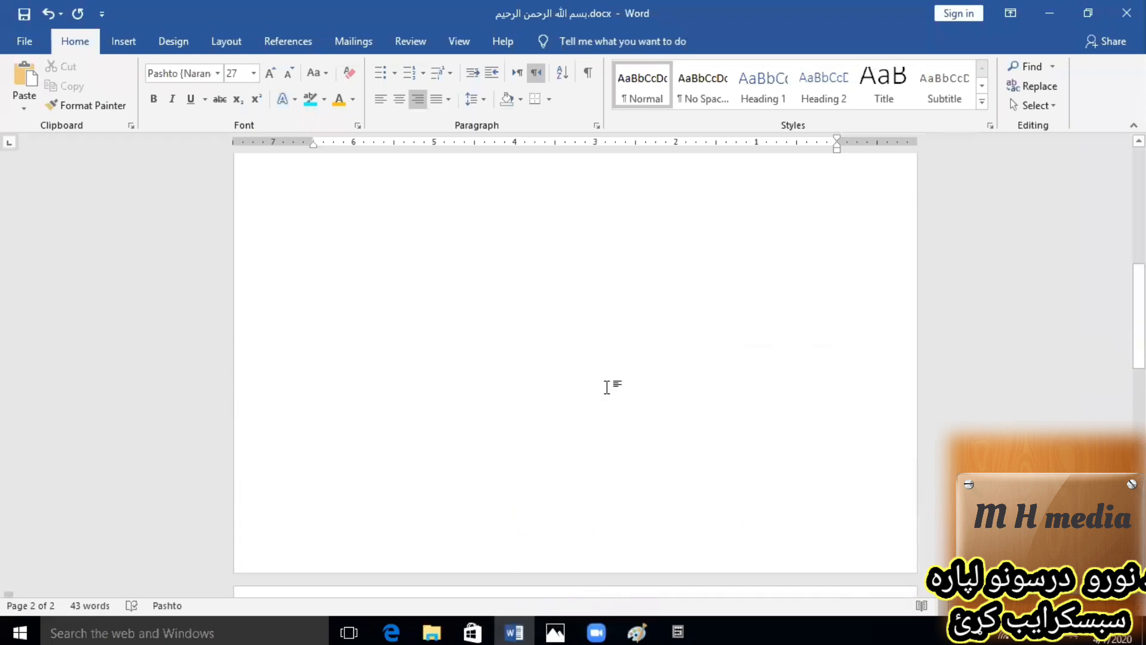
scroll(609, 387, "up", 3)
scroll(609, 389, "down", 8)
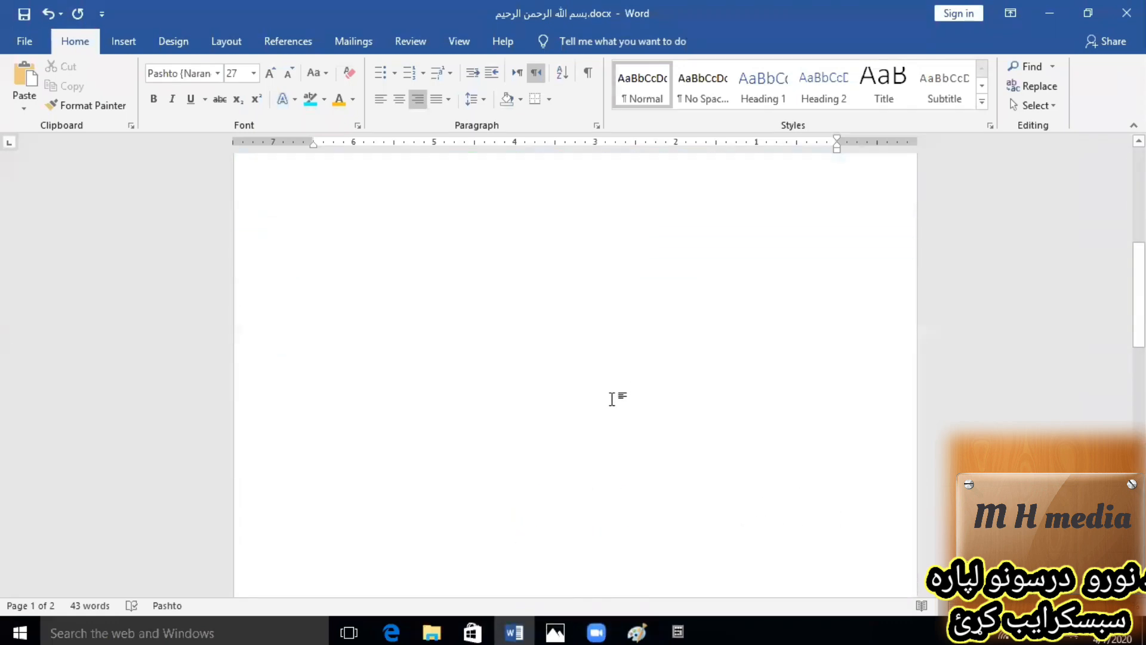
scroll(611, 401, "down", 5)
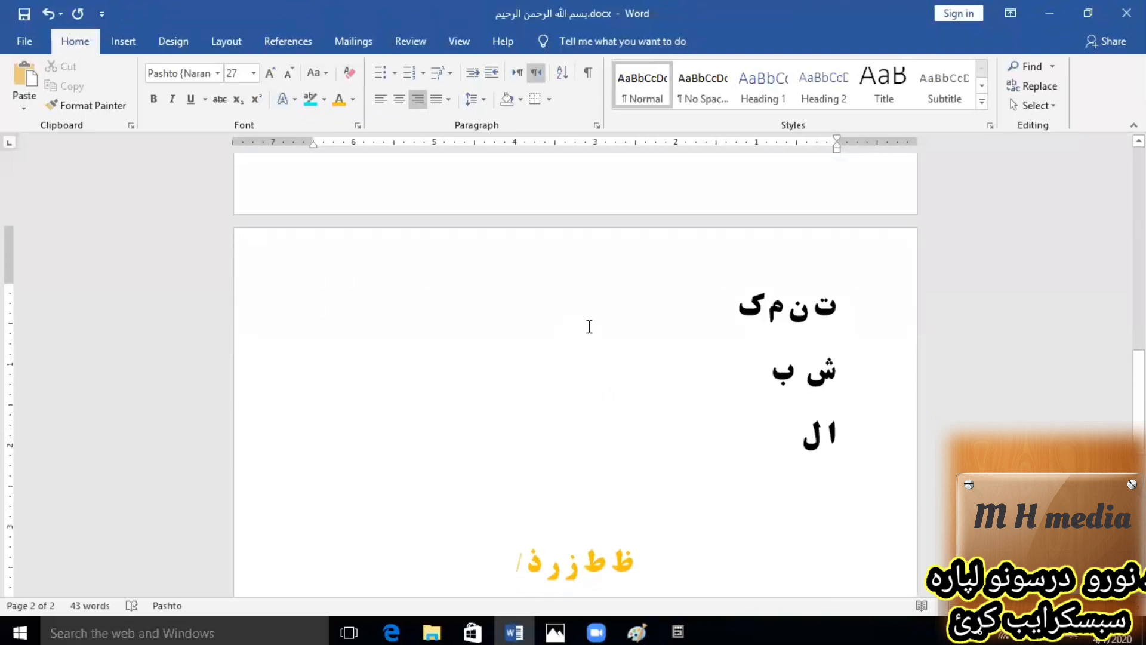
Select the first letter row "ت ن م ک" and set its font size to 48.
triple_click(806, 309)
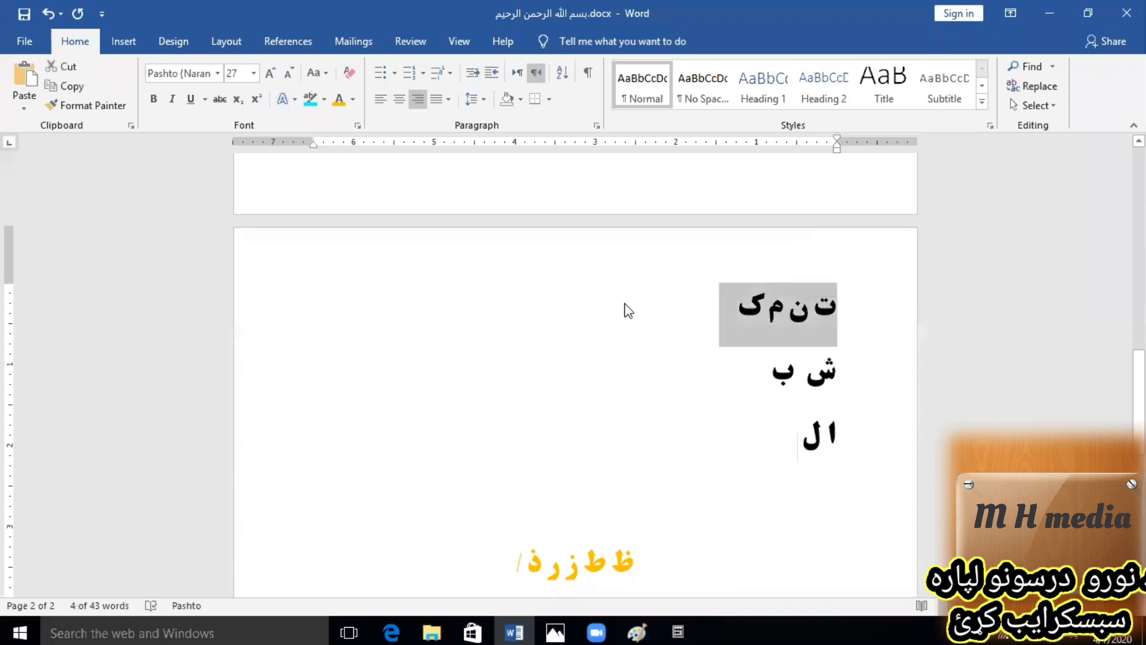
left_click(258, 74)
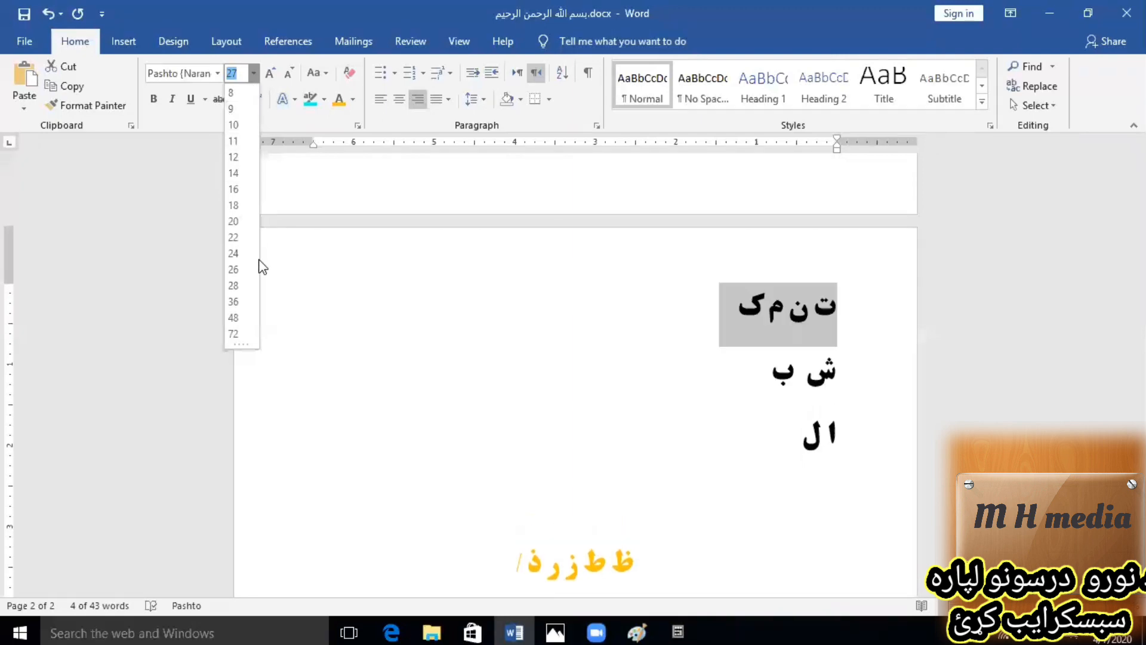
left_click(236, 319)
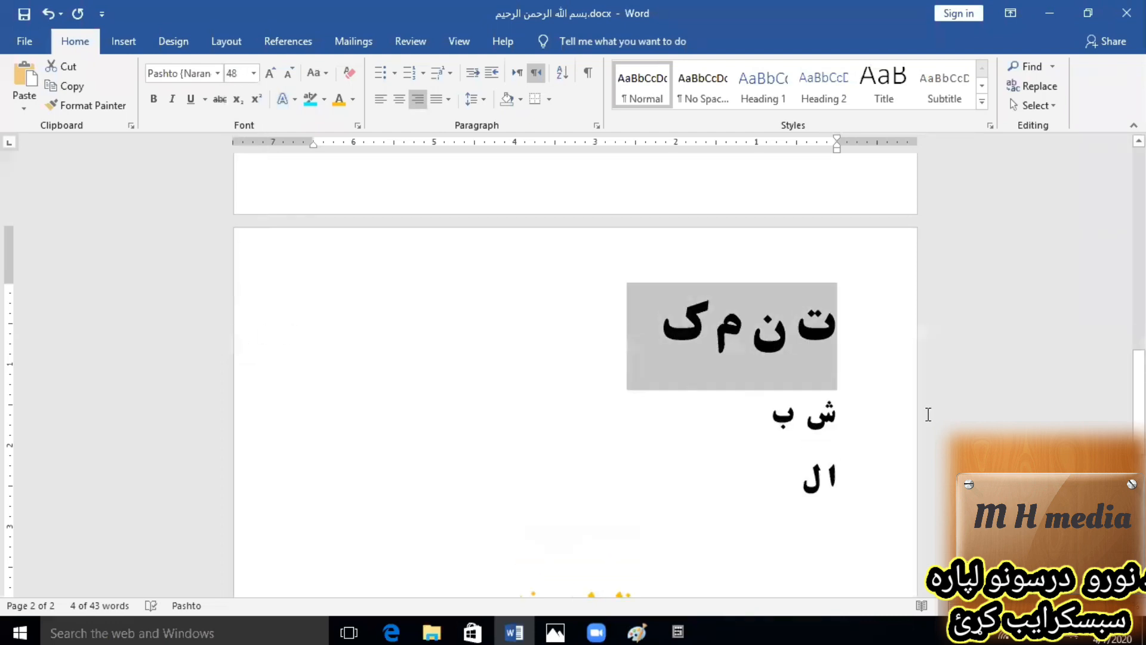
Browse the available fonts for the first letter row, apply Pashto {Narange} and place the cursor at the row's end.
left_click(217, 74)
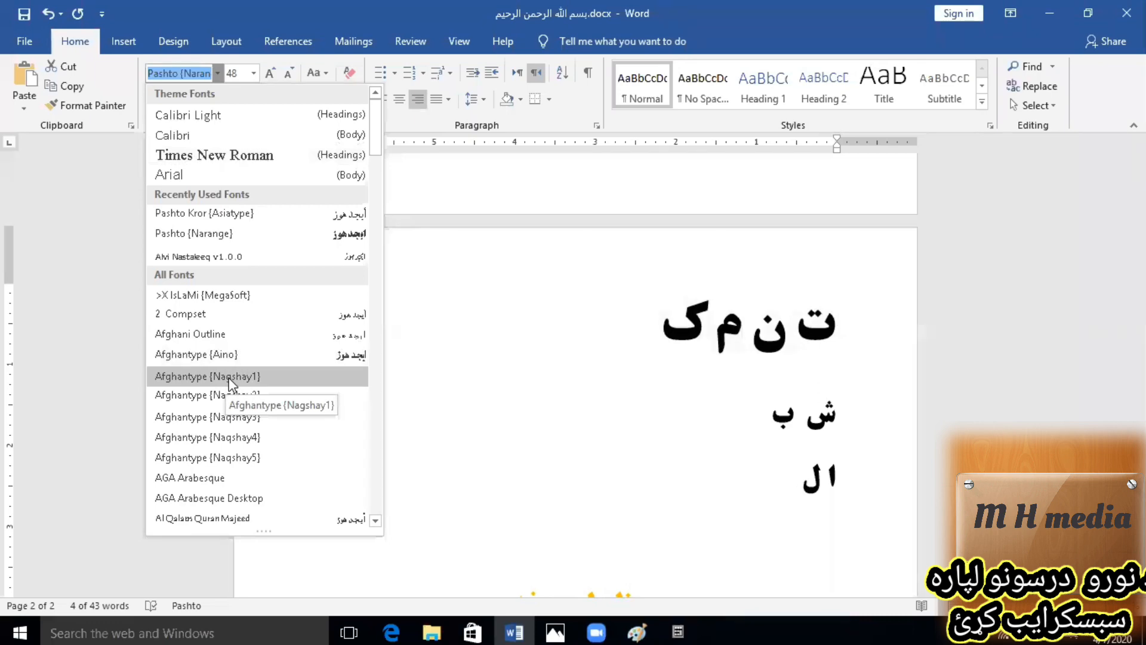
scroll(229, 388, "down", 15)
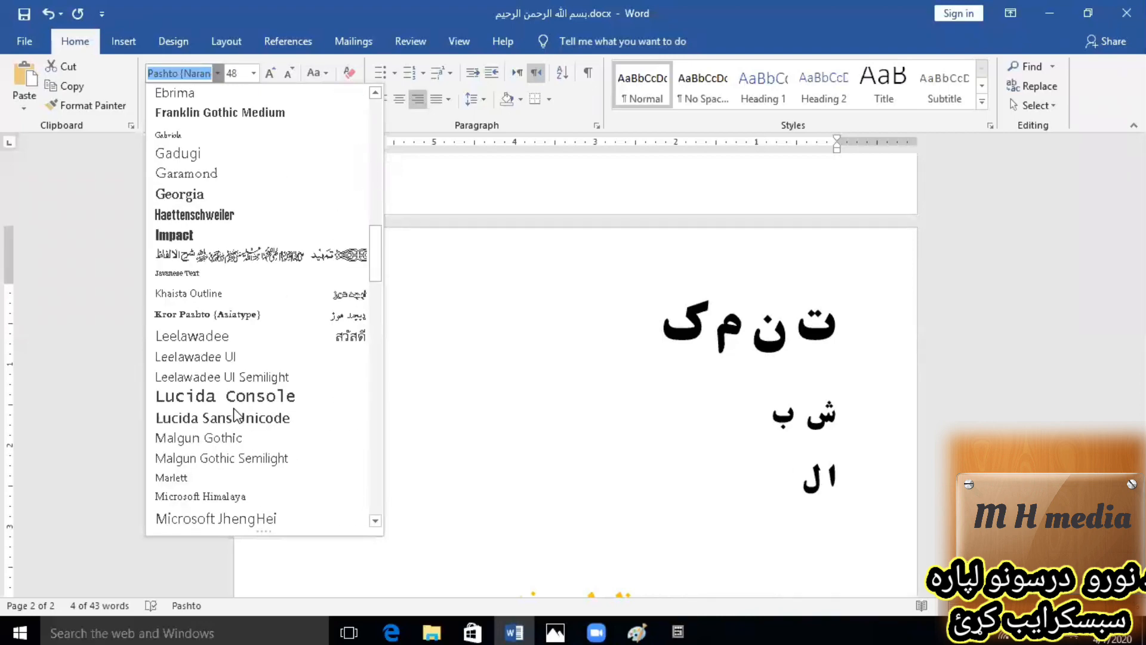
scroll(235, 414, "down", 15)
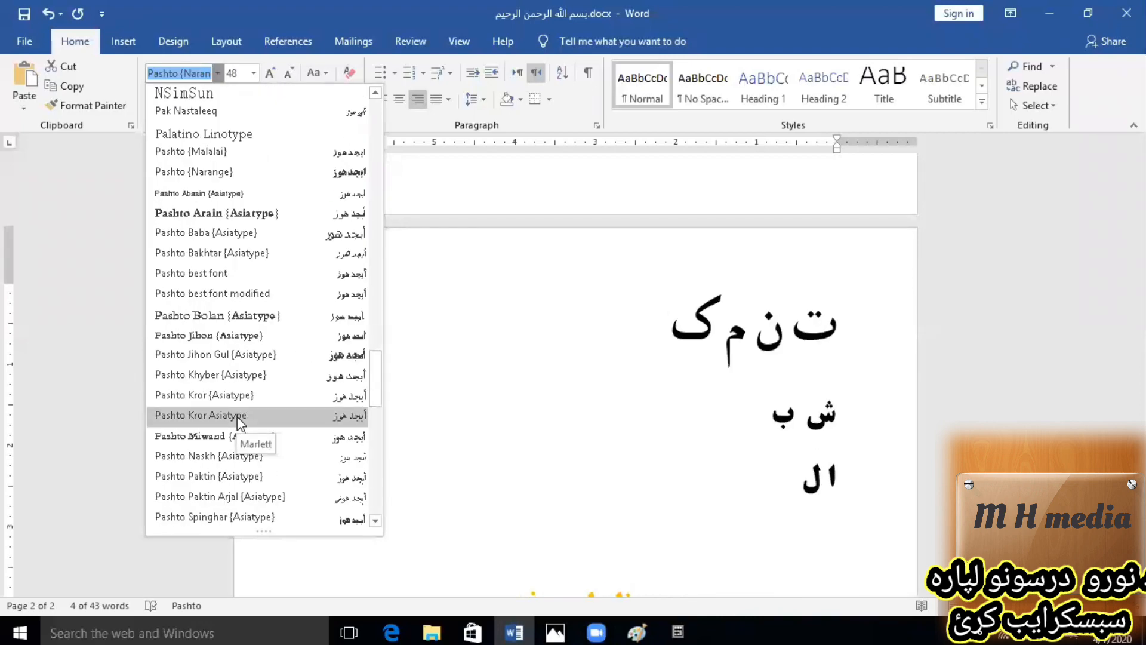
scroll(234, 412, "up", 2)
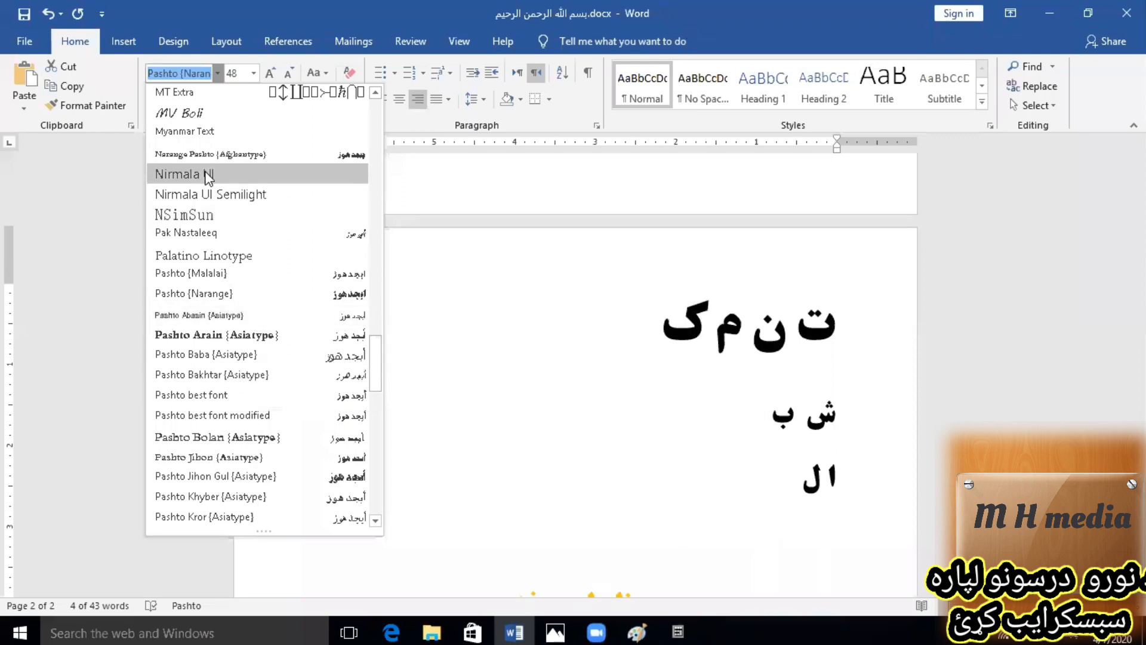
scroll(225, 295, "up", 15)
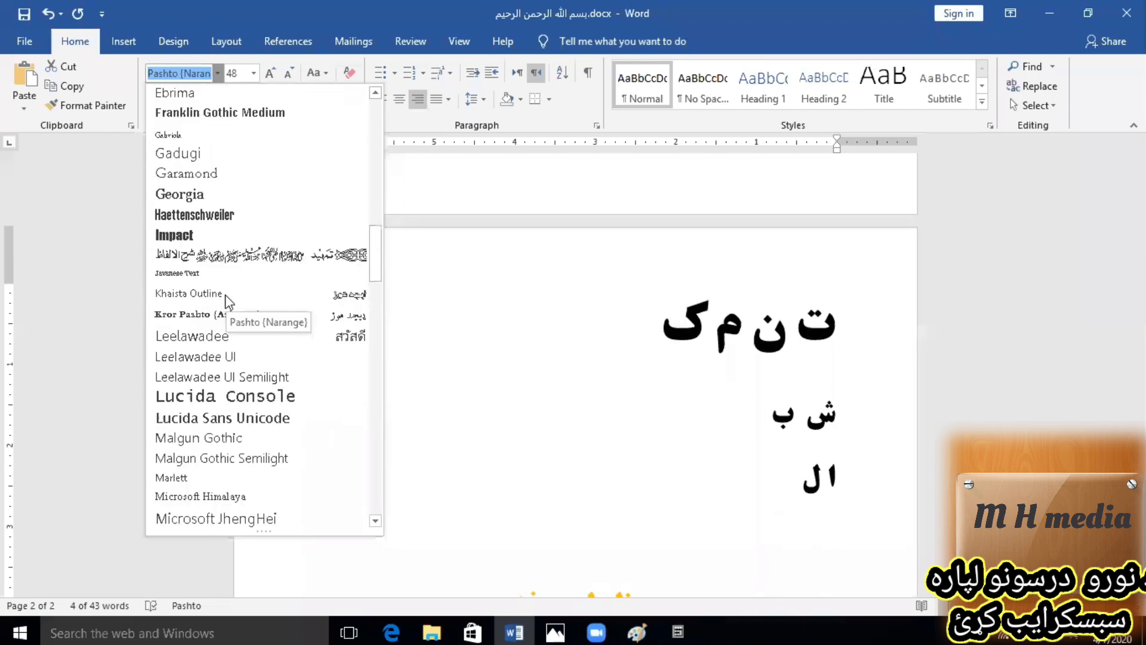
scroll(224, 295, "up", 8)
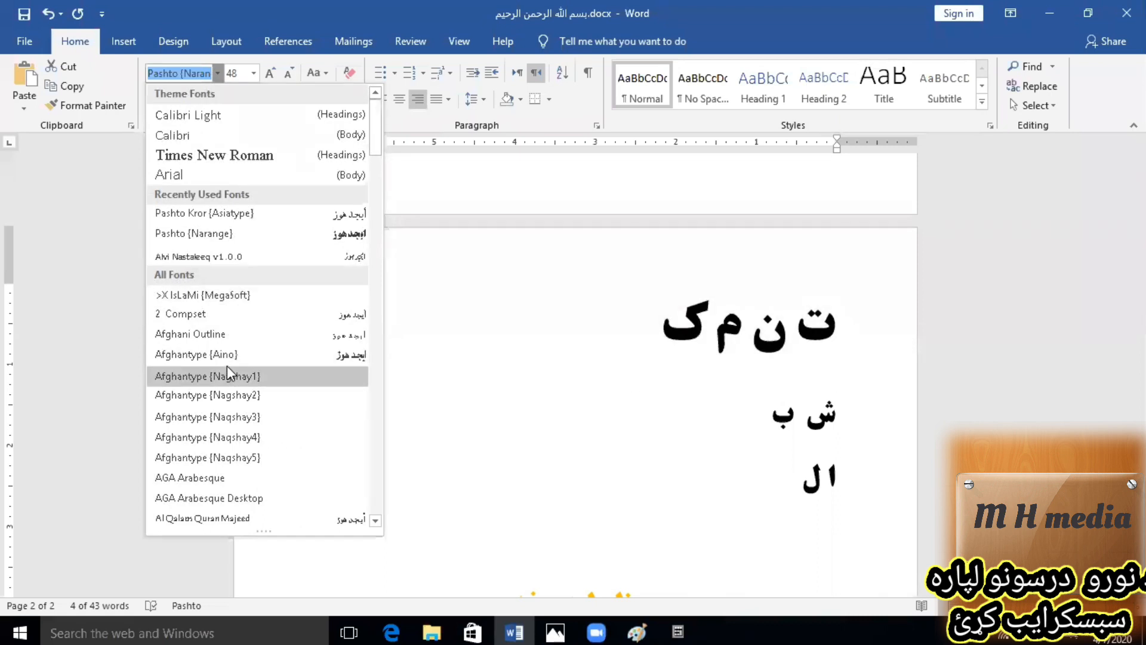
left_click(245, 237)
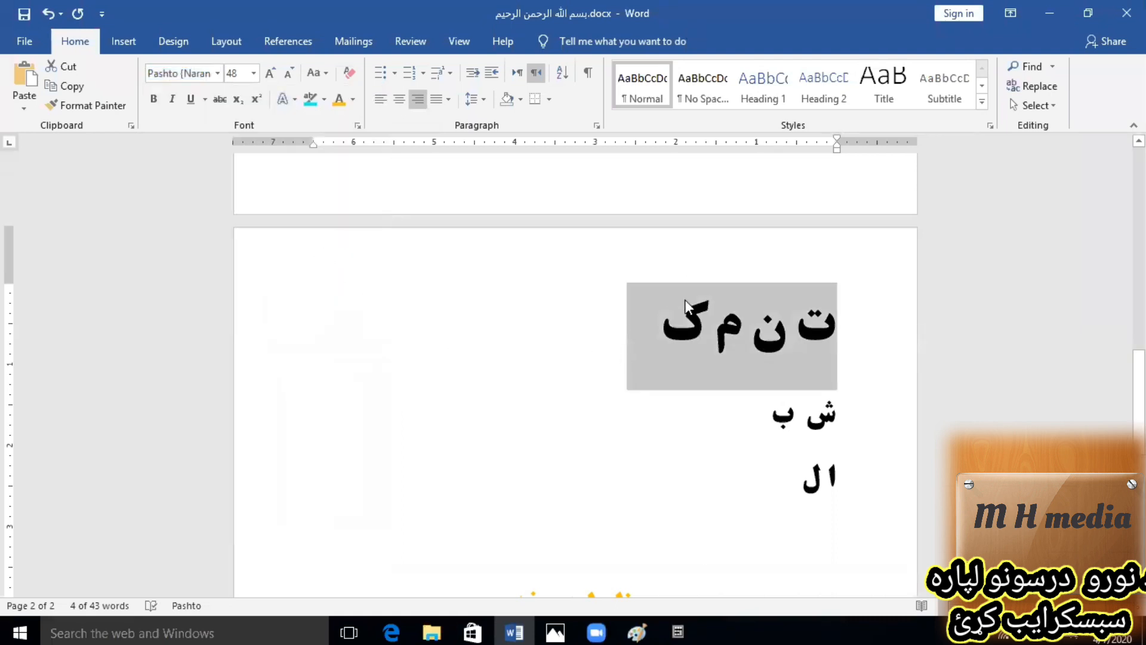
left_click(662, 335)
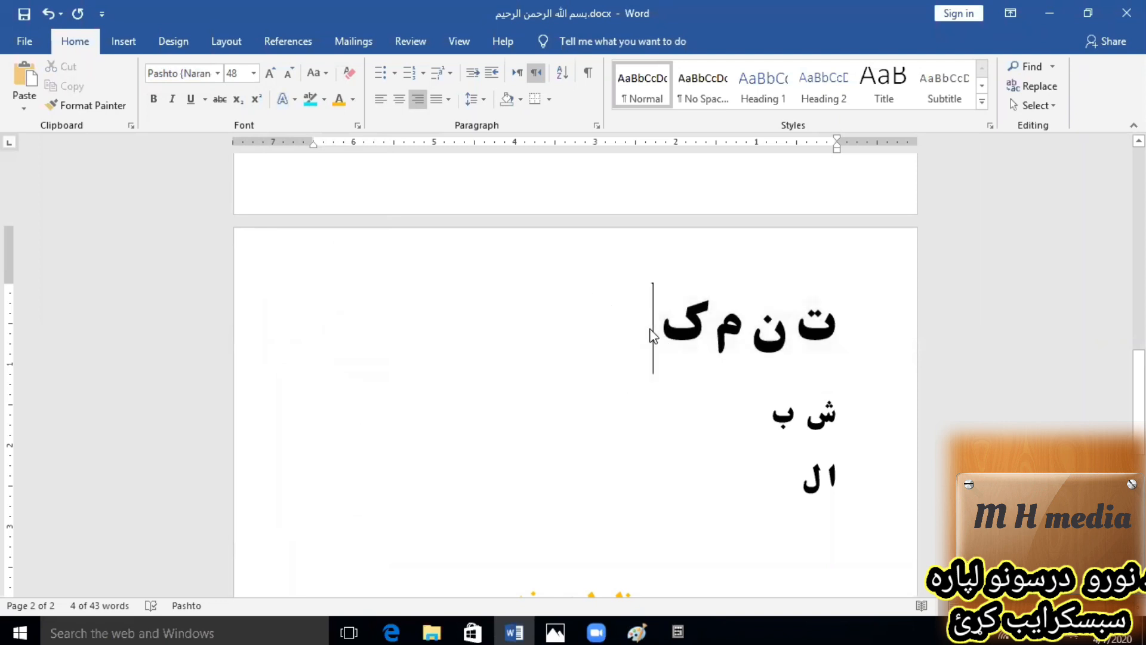
scroll(685, 524, "down", 3)
scroll(685, 522, "down", 5)
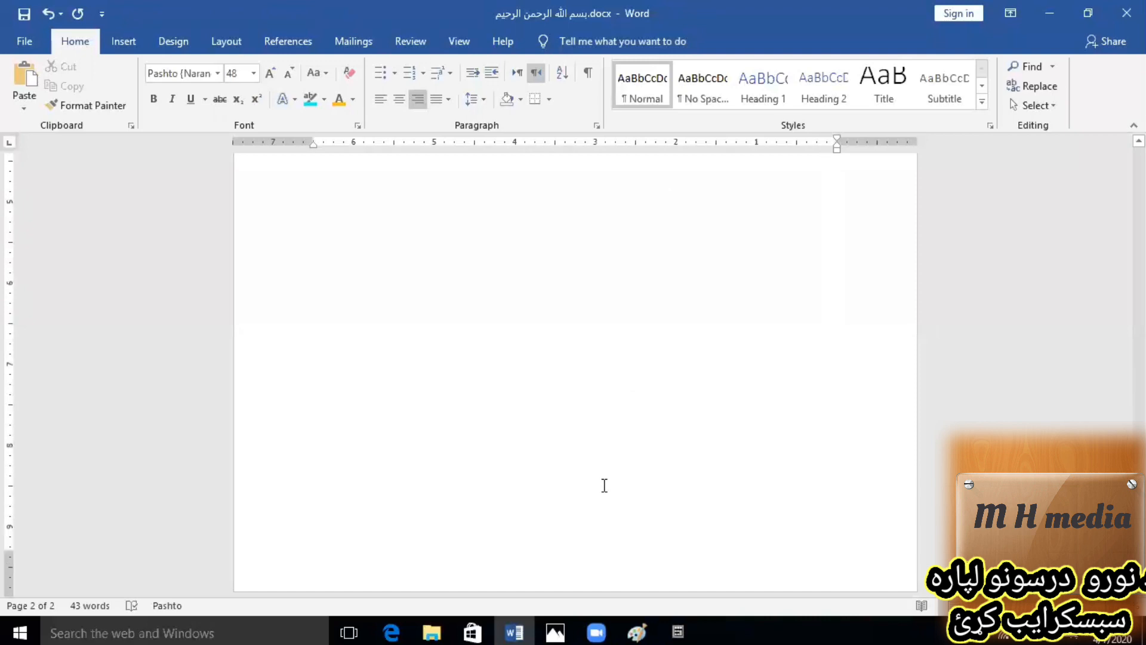
scroll(604, 485, "up", 6)
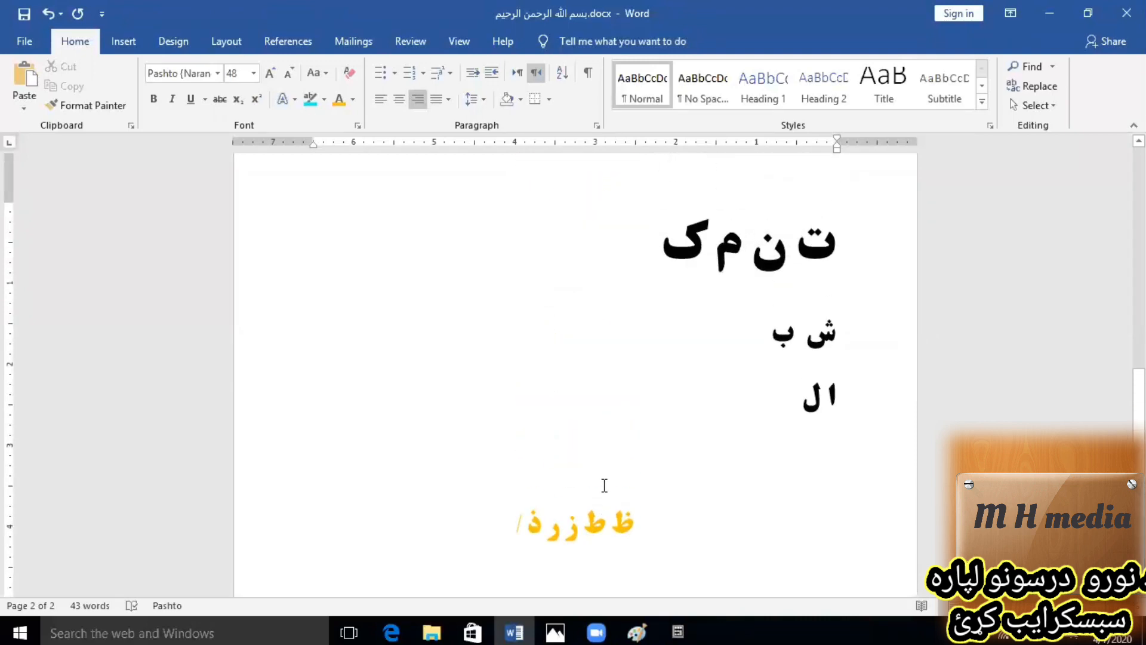